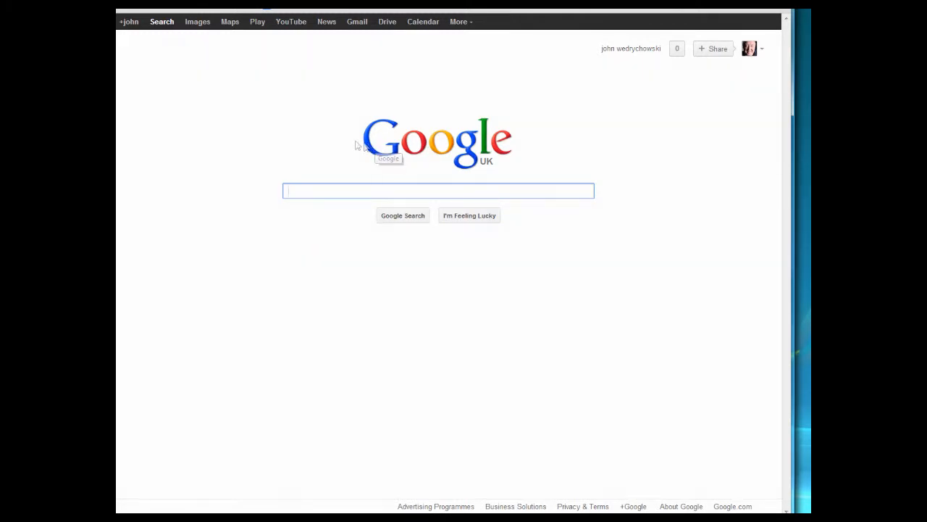
Go to Google Drive by way of Gmail and create a new drawing.
left_click(357, 22)
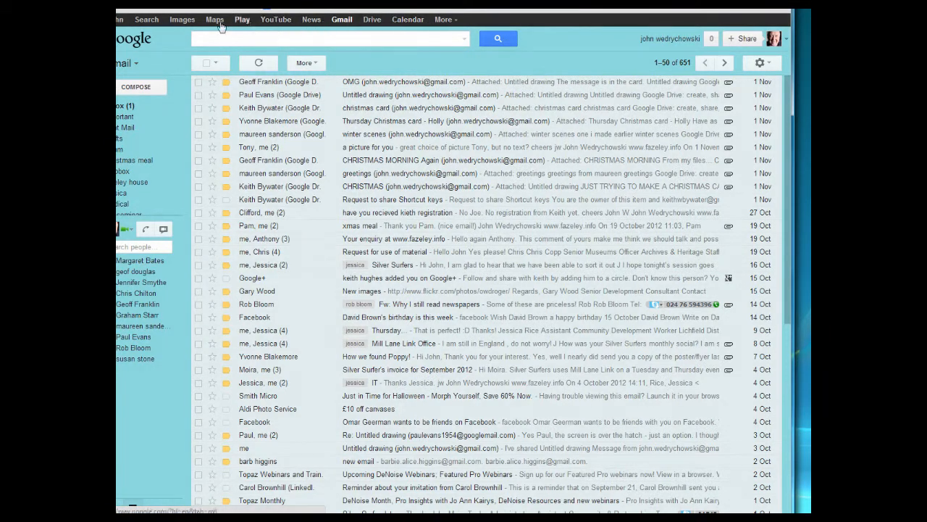
left_click(370, 20)
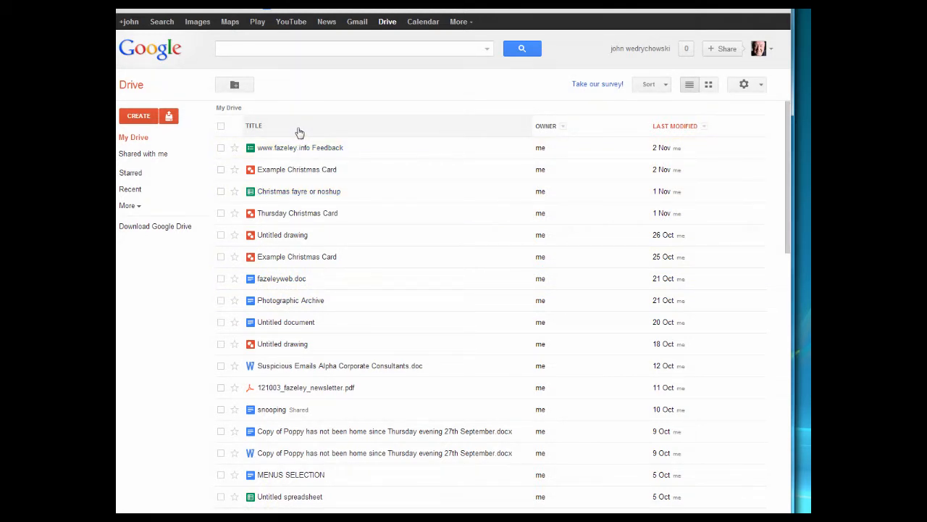
left_click(139, 116)
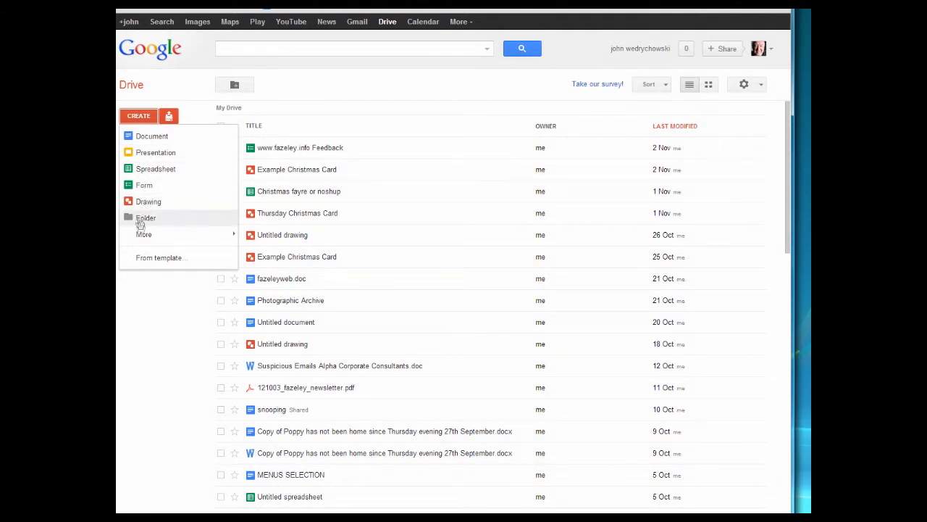
mouse_move(144, 237)
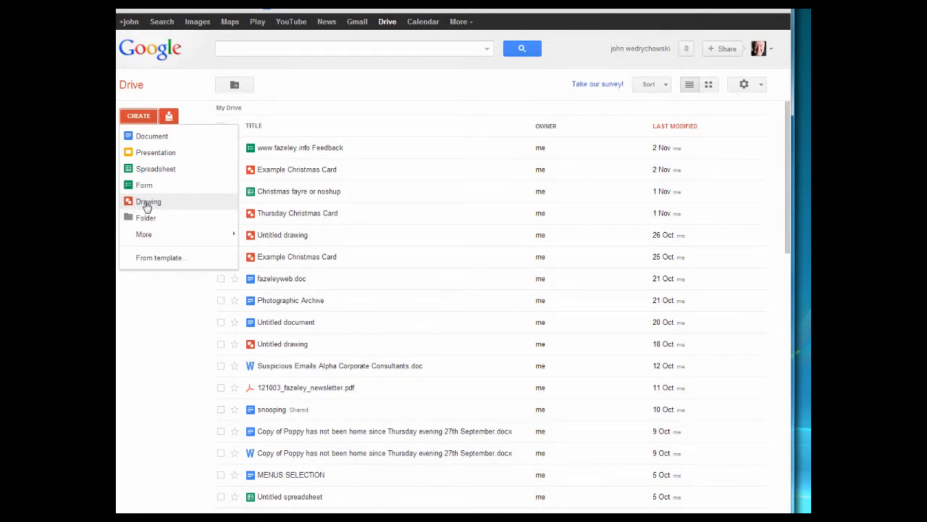
left_click(146, 207)
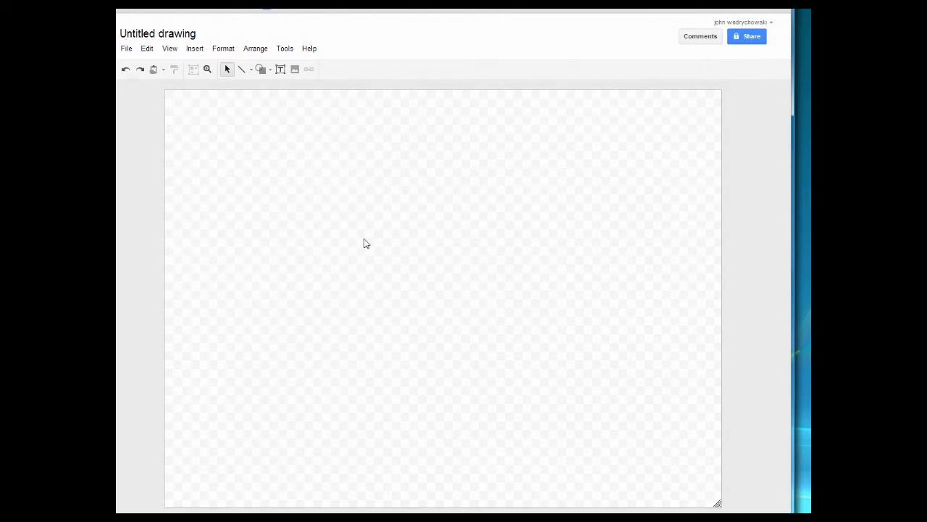
Start inserting an image into the drawing and search Google images for "Snow Christmas scene".
left_click(194, 50)
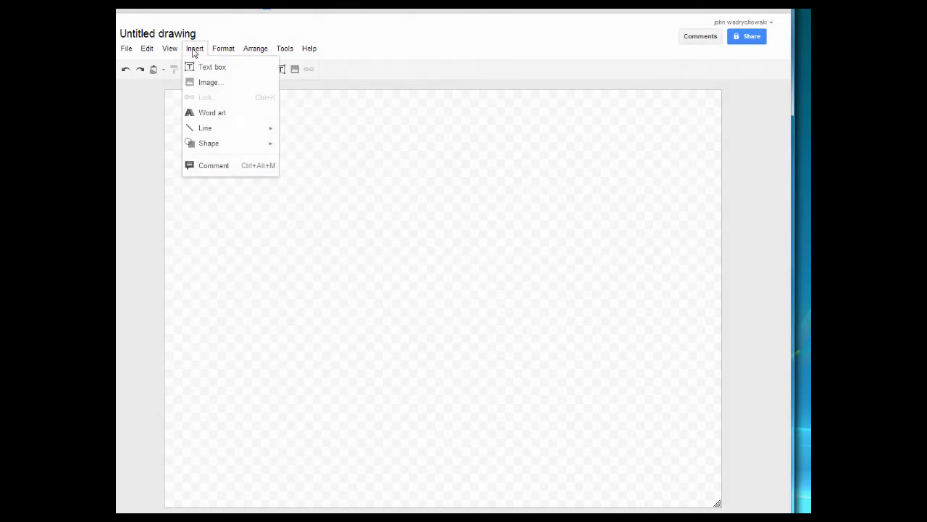
left_click(203, 84)
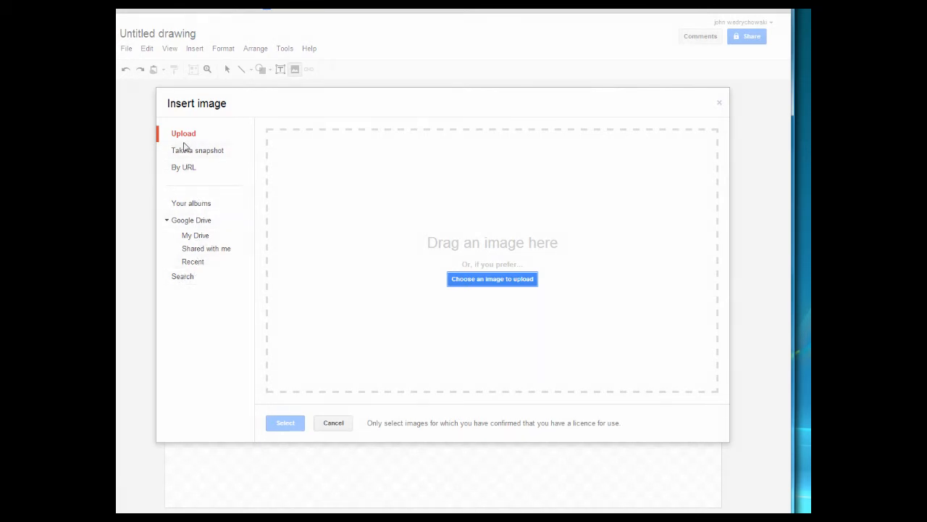
left_click(182, 279)
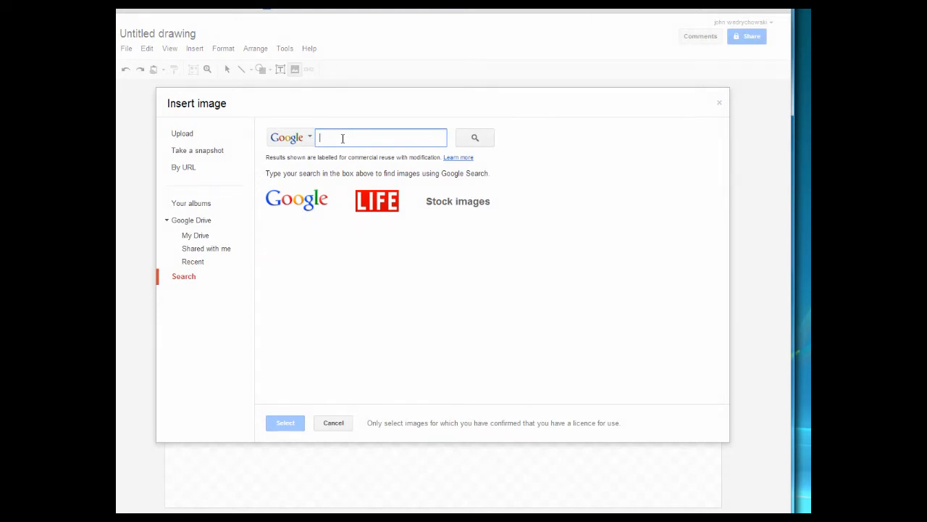
type("Snow Chr")
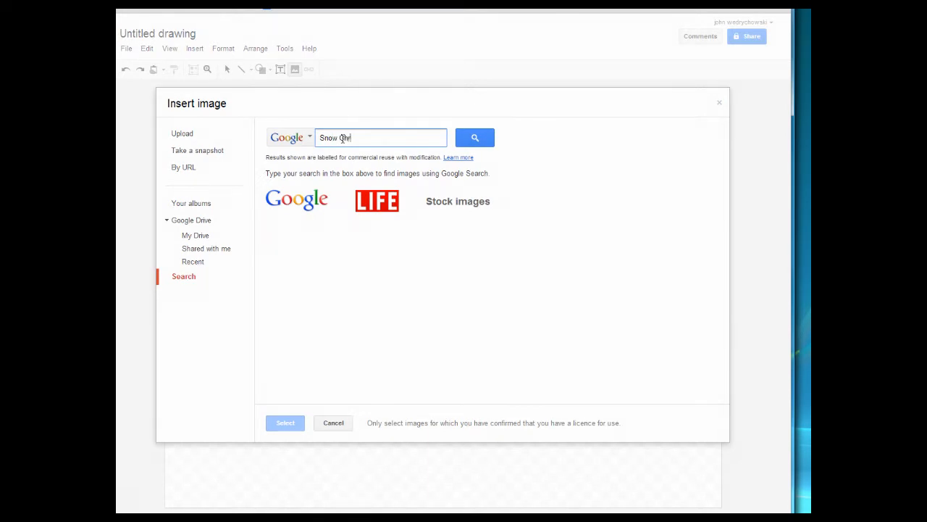
type("istmas scene")
left_click(478, 139)
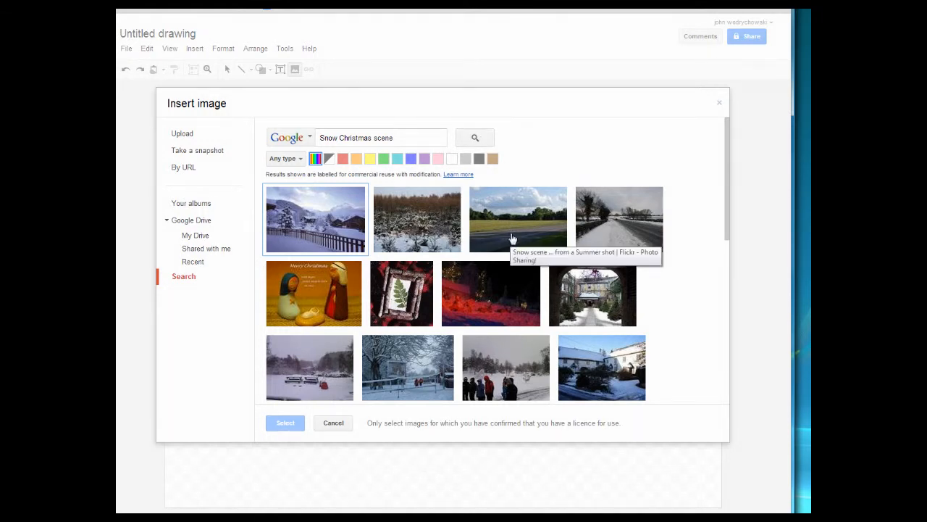
Insert the blue "Merry Christmas" picture with the snowy lakeside house from near the end of the search results.
scroll(533, 240, "down", 1)
scroll(532, 241, "down", 2)
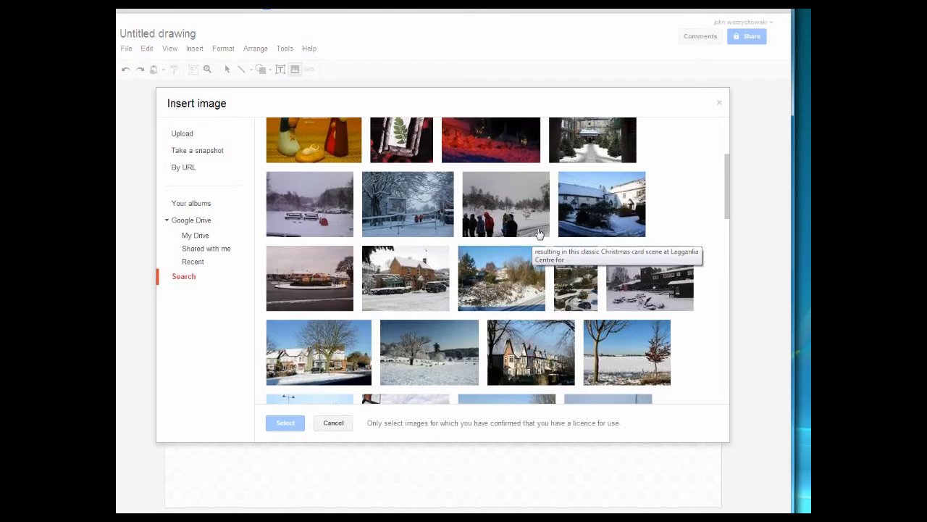
scroll(538, 237, "down", 1)
scroll(538, 238, "down", 1)
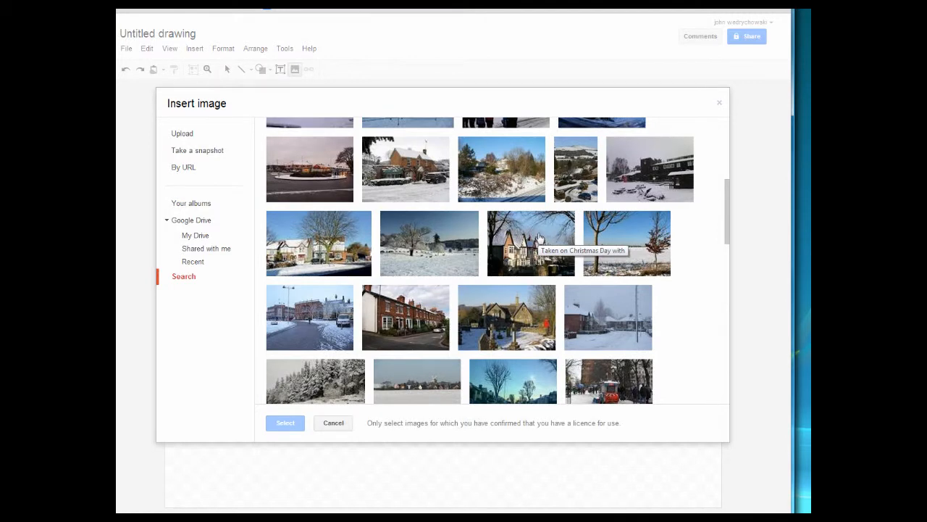
scroll(539, 239, "down", 2)
scroll(540, 239, "down", 1)
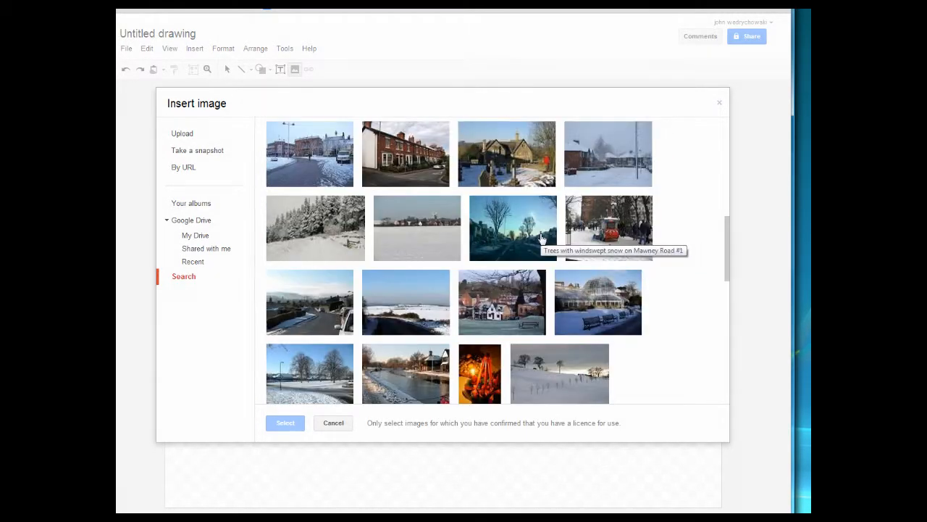
scroll(541, 239, "down", 3)
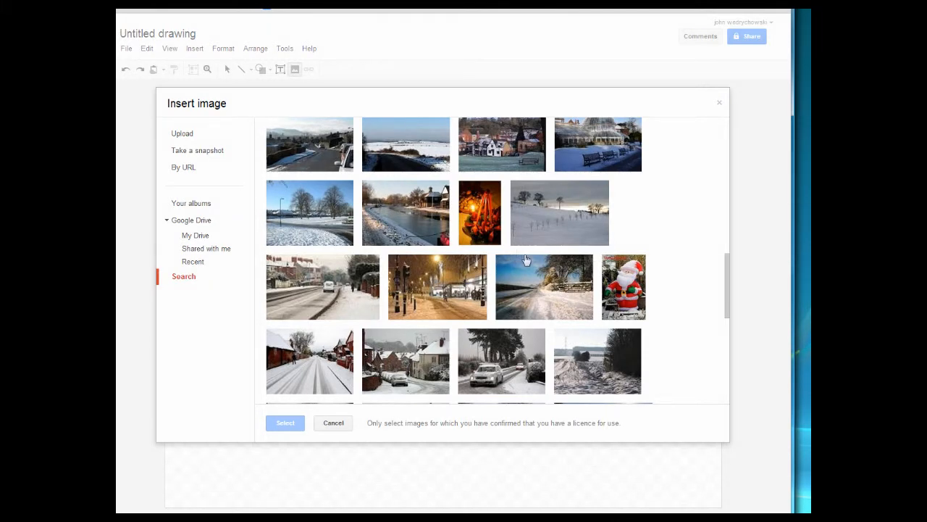
scroll(607, 304, "down", 3)
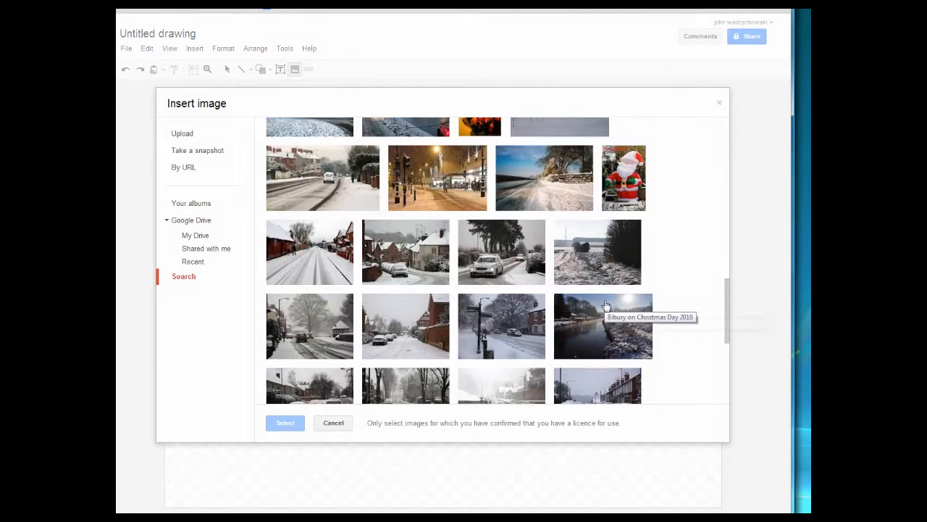
scroll(607, 304, "down", 2)
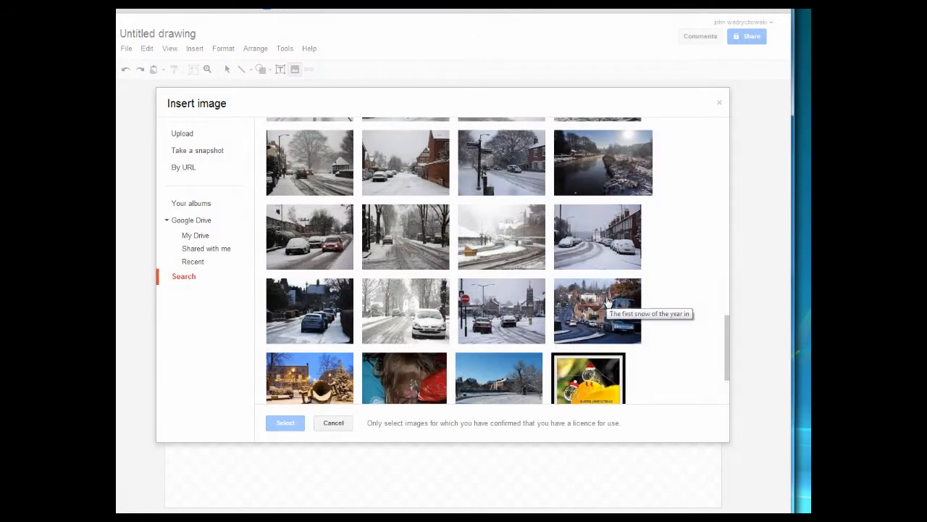
scroll(608, 300, "down", 2)
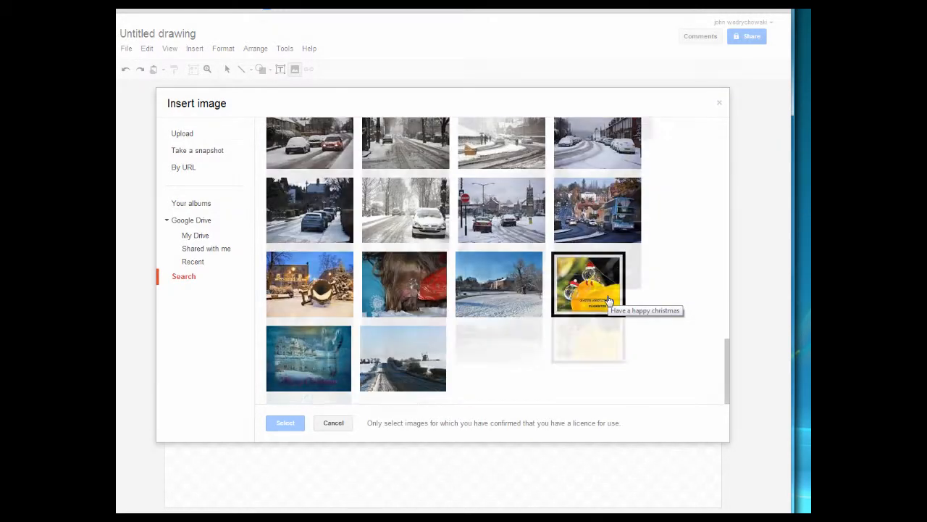
left_click(297, 364)
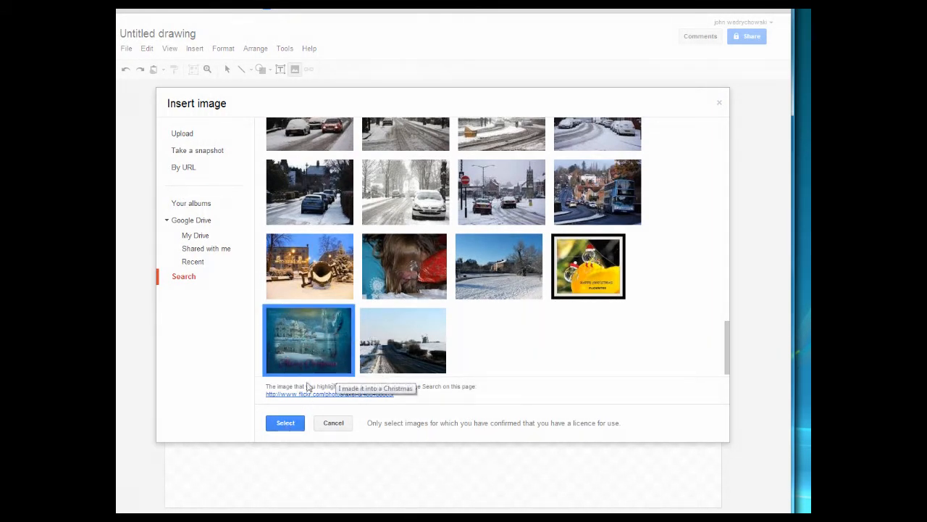
left_click(285, 425)
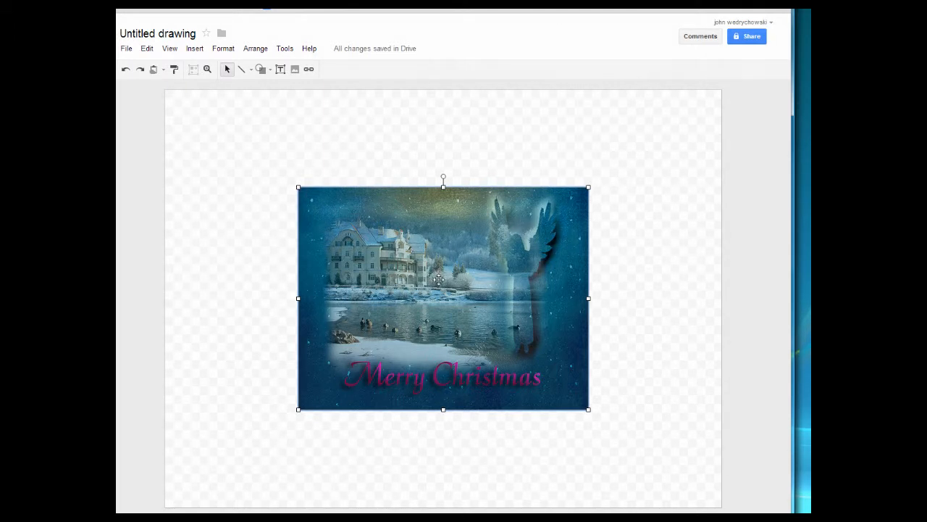
Place the picture in the canvas's upper-left corner and enlarge it proportionally until it nearly fills the canvas.
left_click_drag(439, 279, 439, 279)
left_click_drag(450, 301, 318, 203)
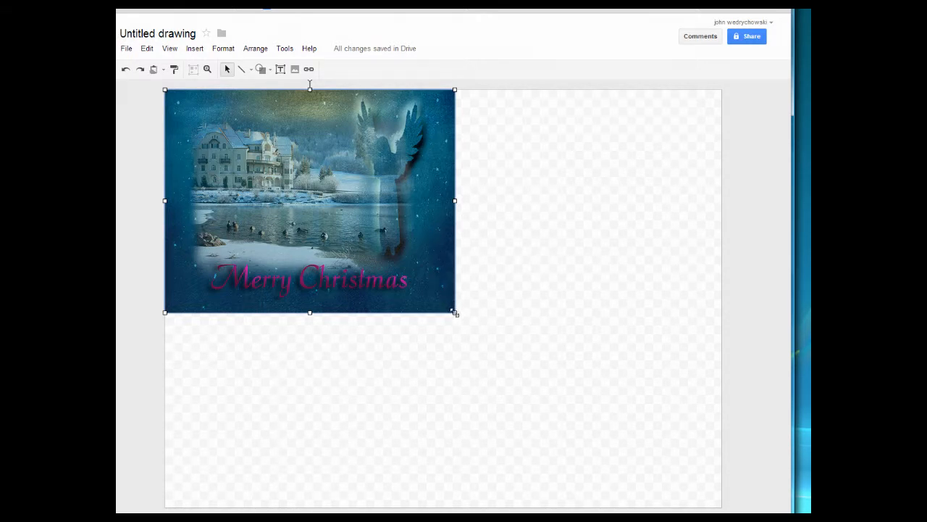
left_click_drag(455, 313, 699, 440)
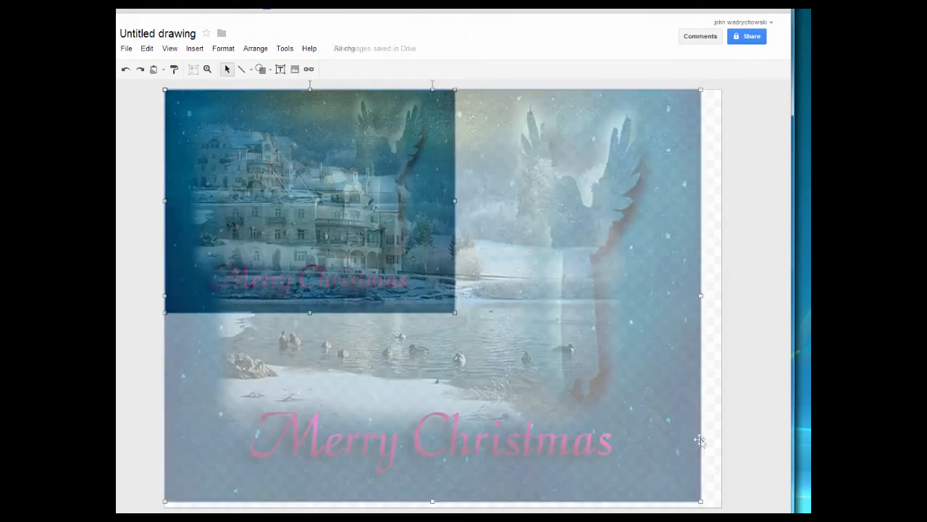
Shrink the canvas to the picture's edges so no empty margin is left.
left_click(721, 509)
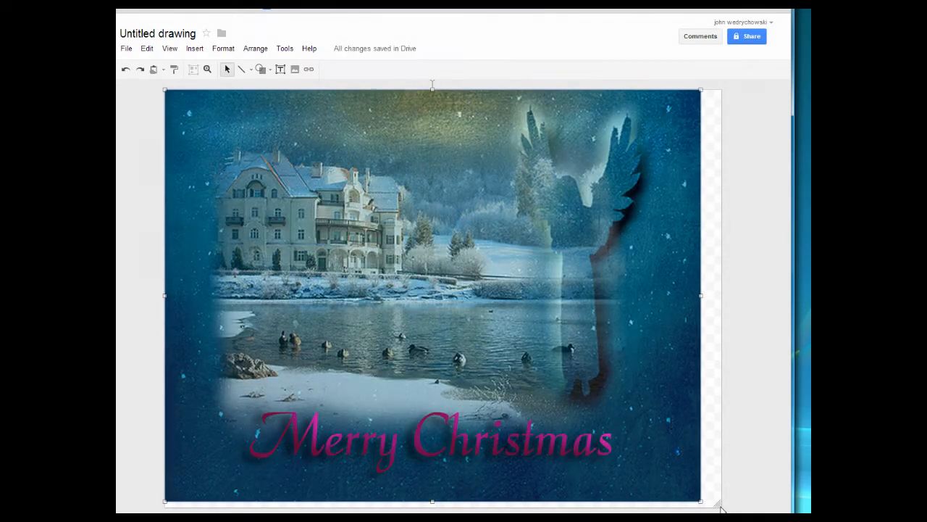
left_click_drag(718, 505, 701, 502)
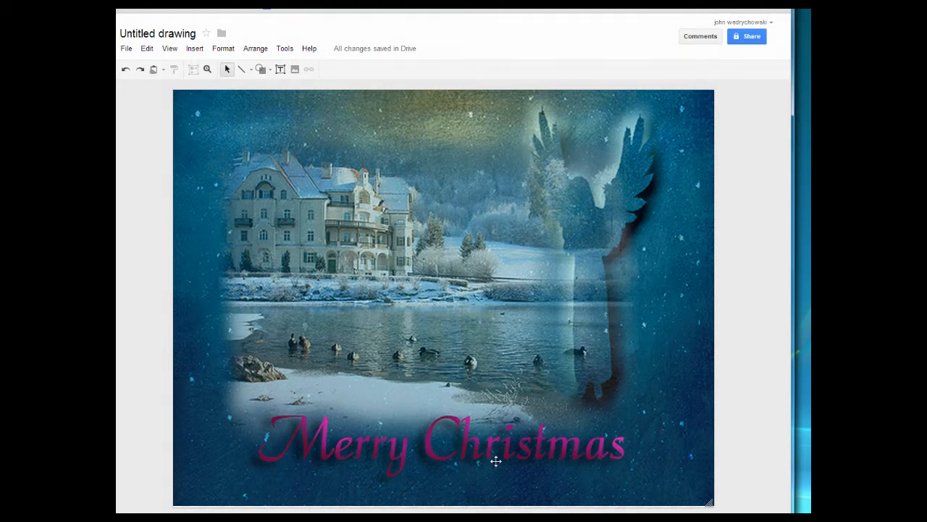
Add word art reading "Happy Christmas Silver Surfers" and centre it along the upper edge of the picture.
left_click(195, 49)
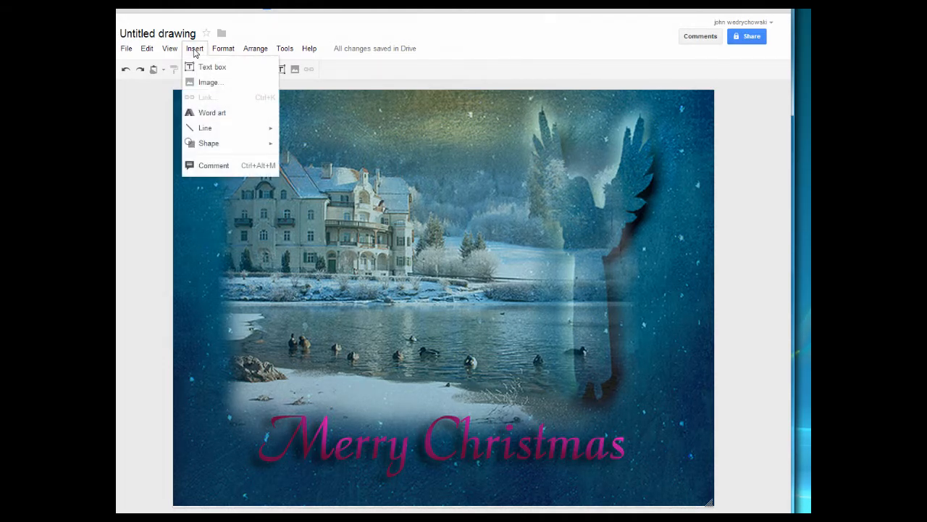
left_click(215, 114)
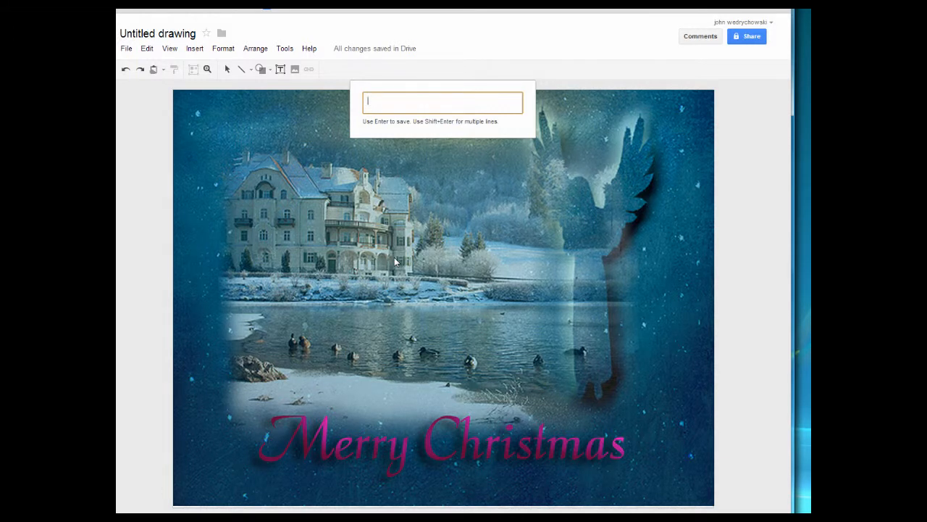
type("Happy Christmas Silver Surfers")
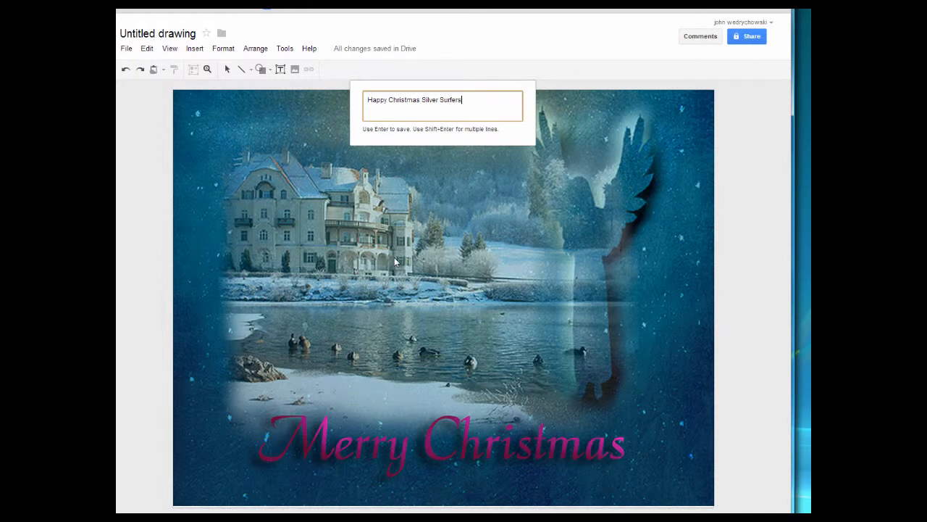
key("Return")
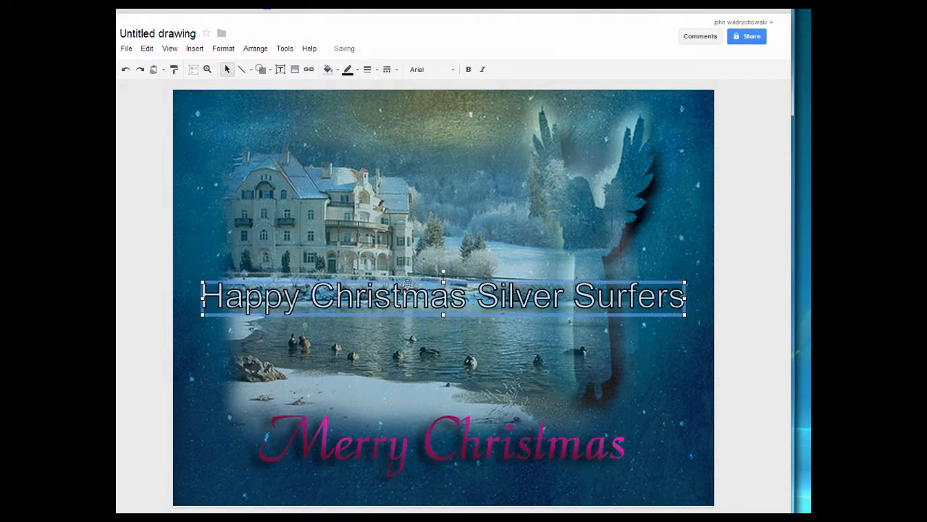
left_click_drag(427, 293, 423, 132)
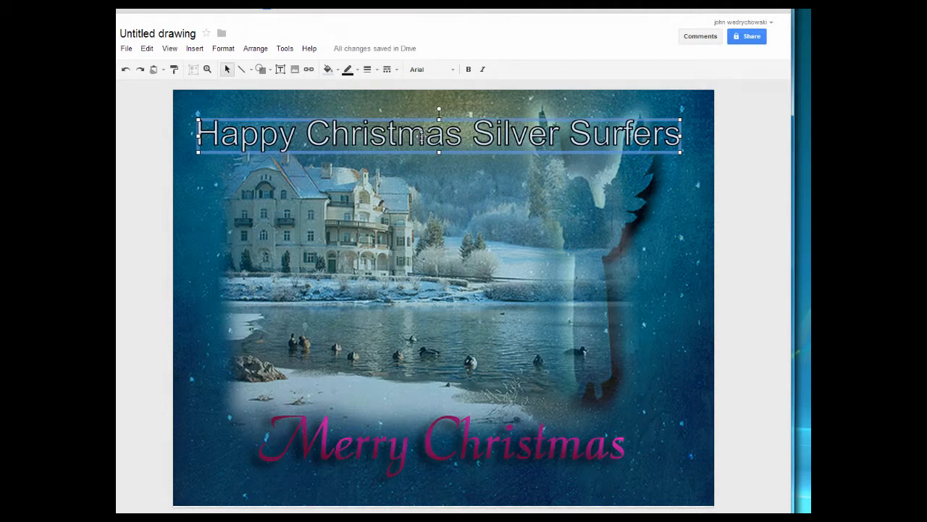
left_click_drag(427, 130, 435, 121)
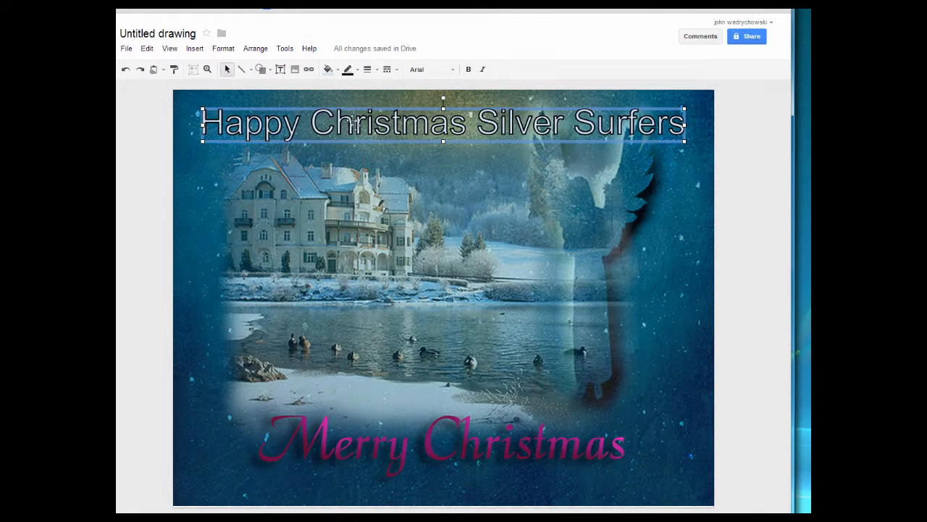
Fill the "Happy Christmas Silver Surfers" word art with yellow and set its outline colour to blue.
left_click(339, 71)
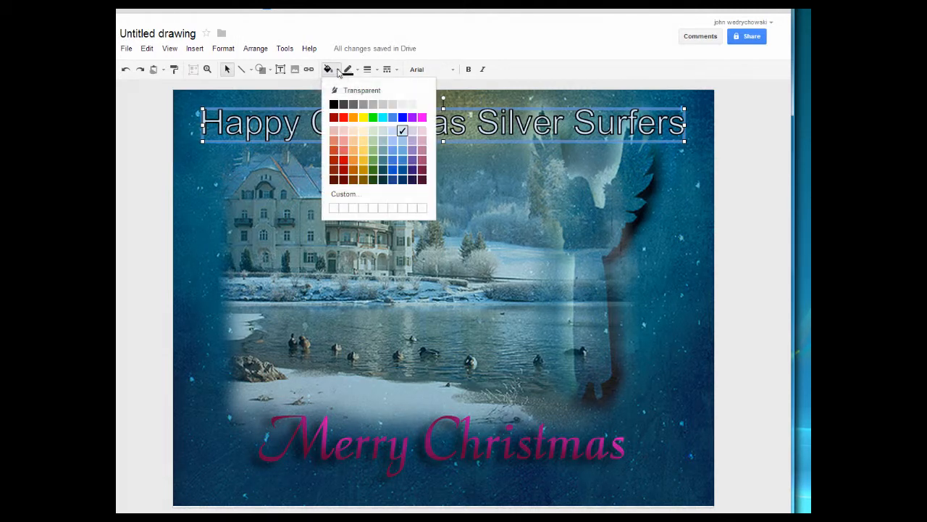
left_click(363, 118)
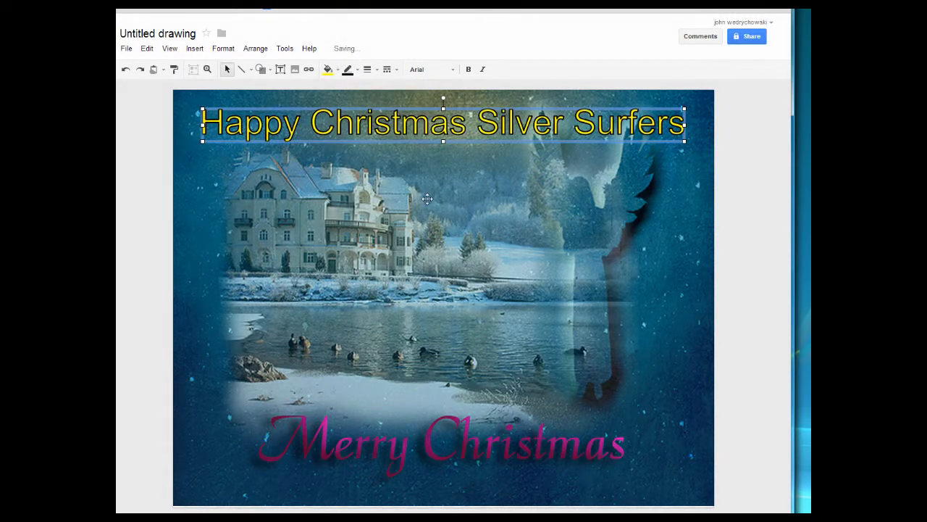
left_click(428, 199)
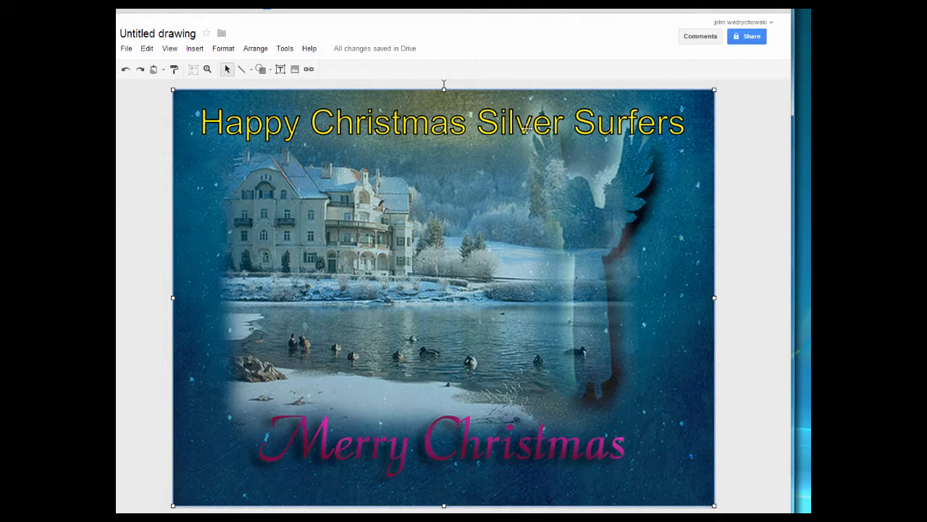
left_click(339, 117)
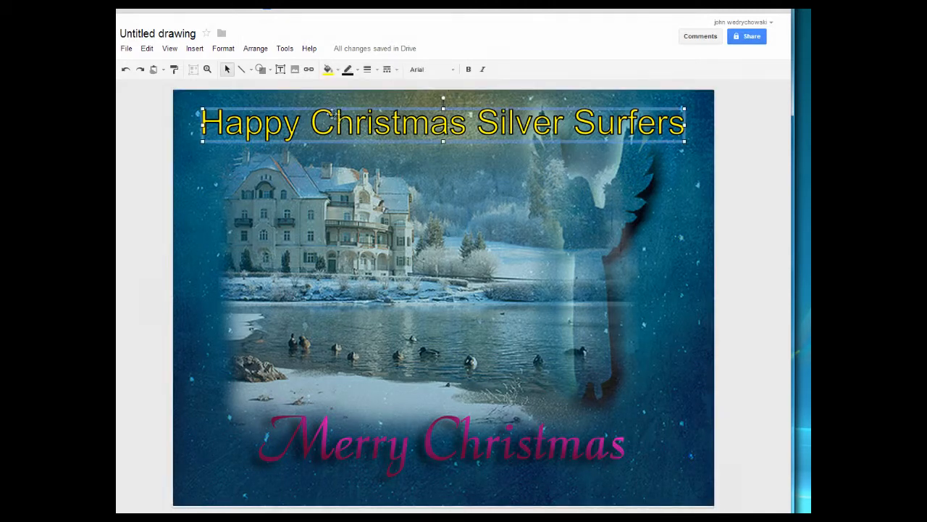
left_click(357, 71)
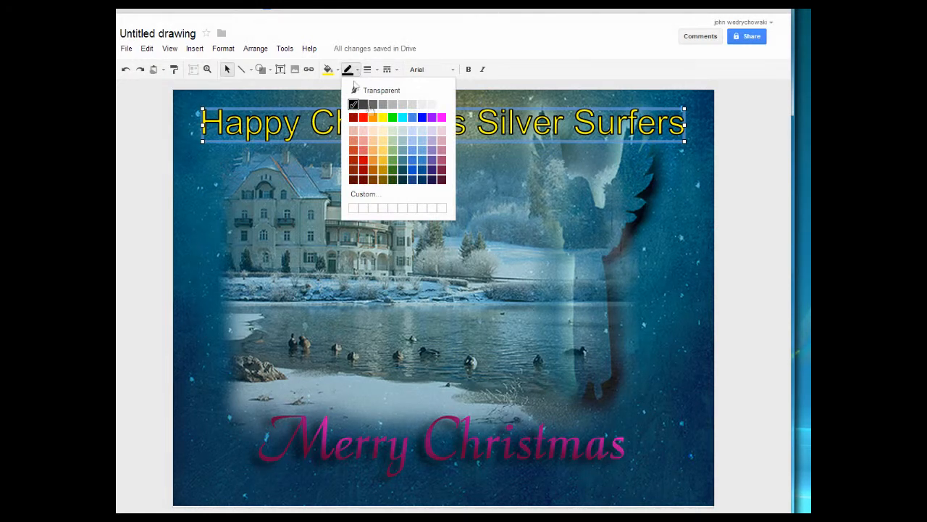
left_click(422, 121)
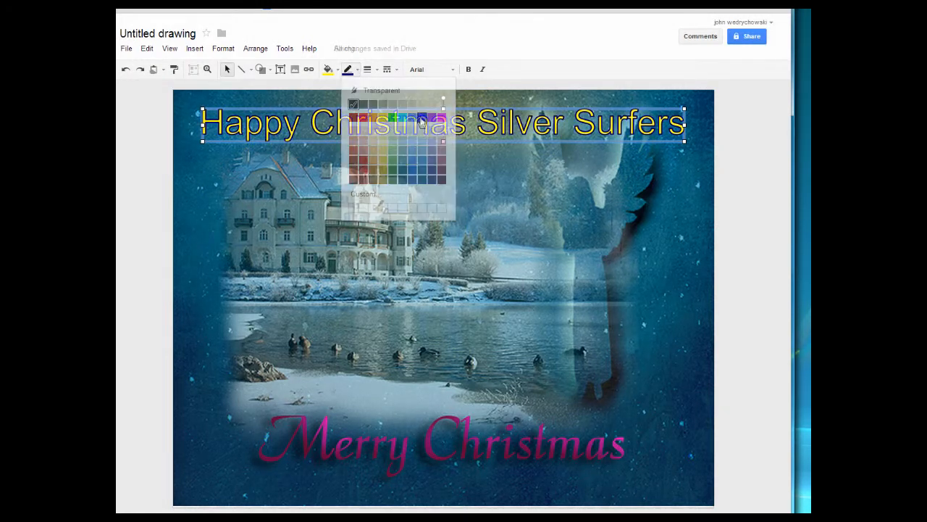
Change the font of the "Happy Christmas Silver Surfers" word art to Corsiva.
left_click(429, 178)
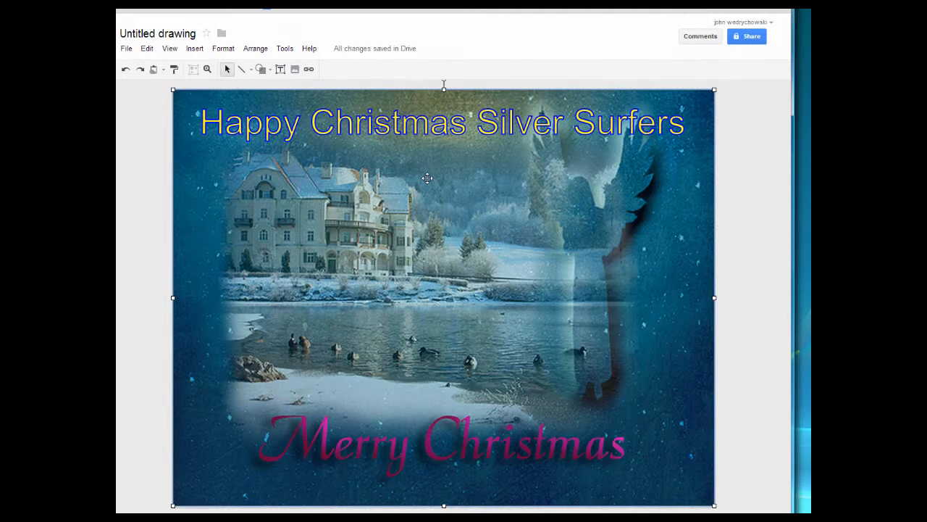
left_click(427, 129)
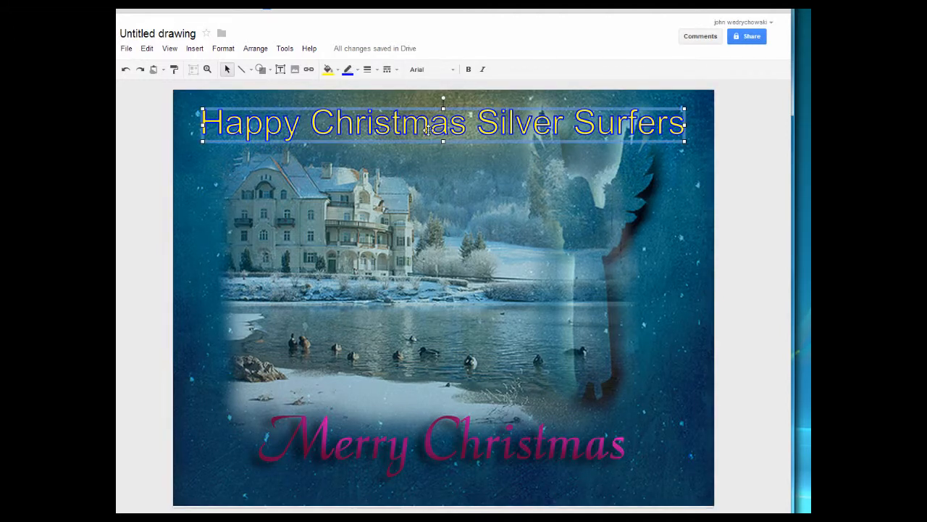
double_click(427, 129)
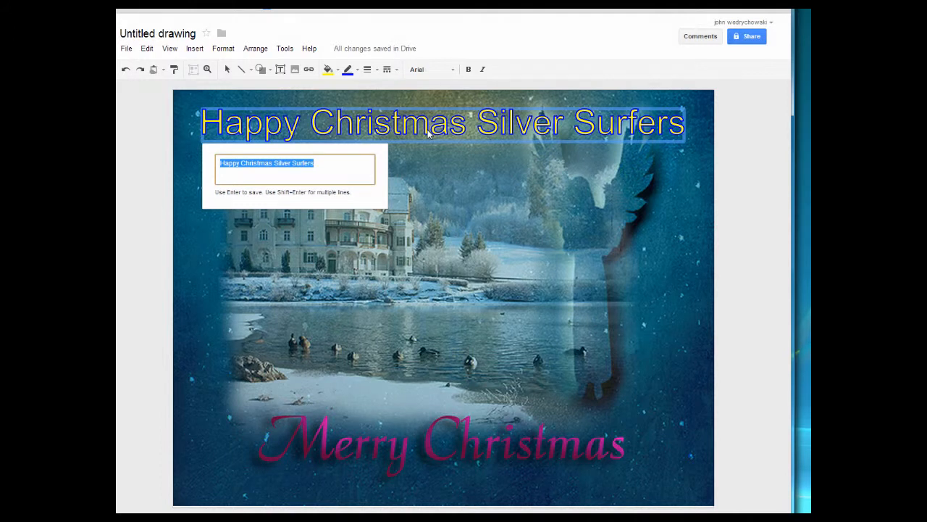
left_click(453, 70)
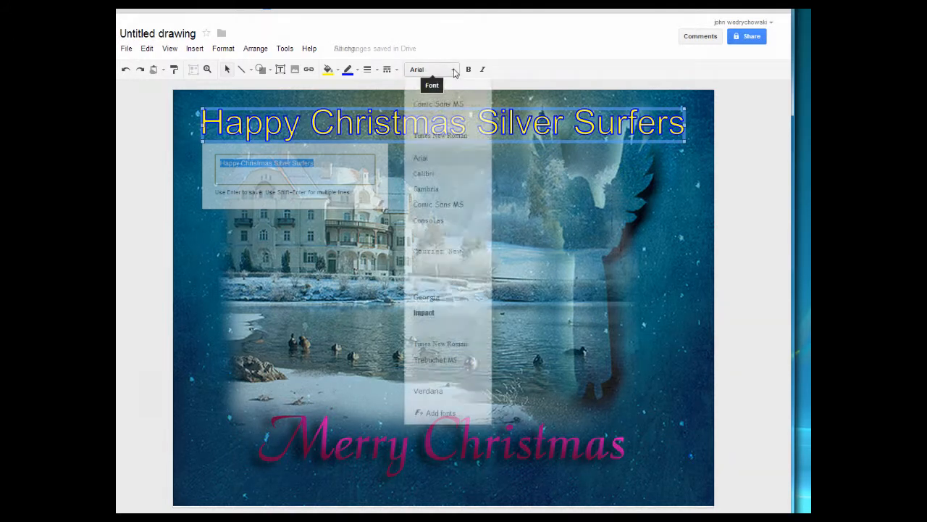
left_click(453, 70)
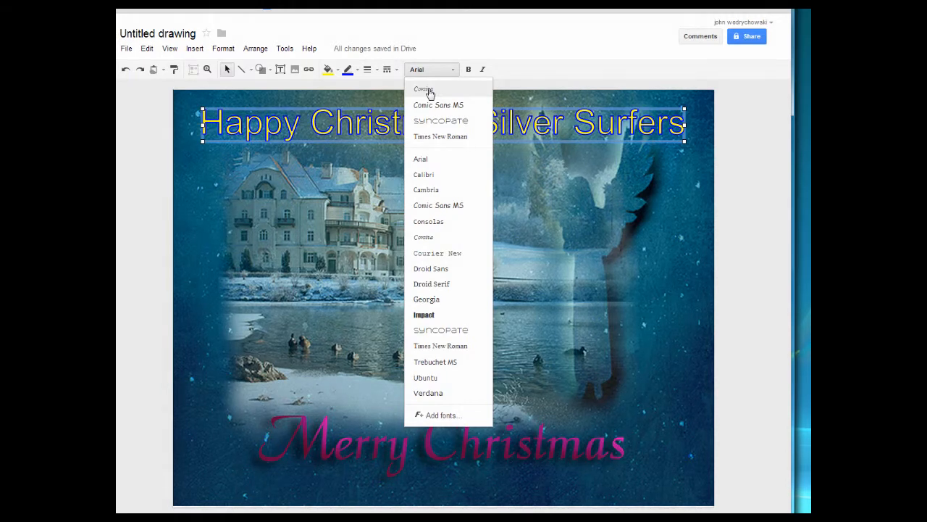
left_click(429, 91)
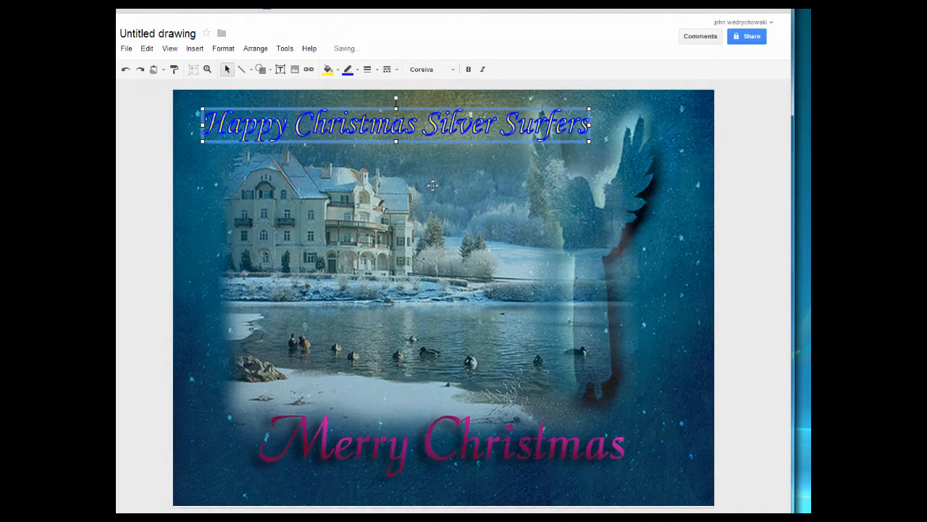
Set the word art greeting's outline to yellow and stretch it wider and taller across the upper part of the picture.
left_click(358, 72)
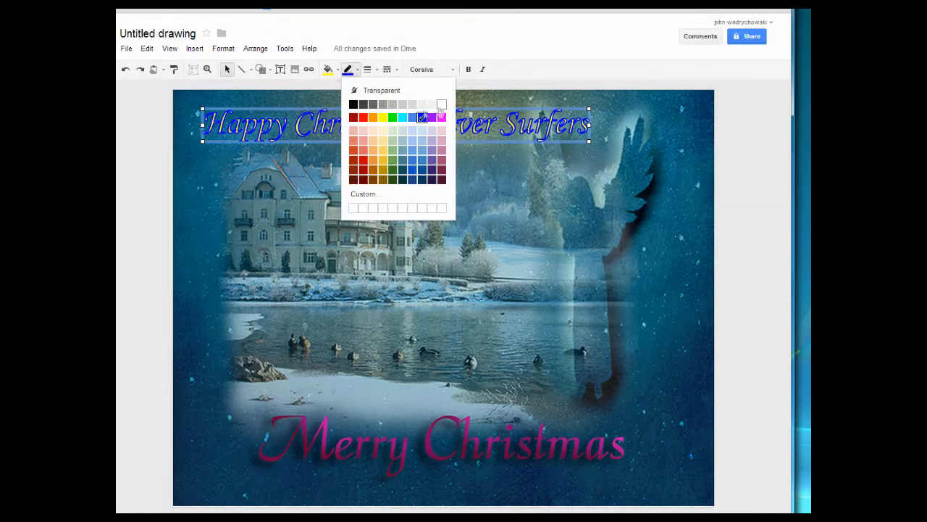
left_click(383, 118)
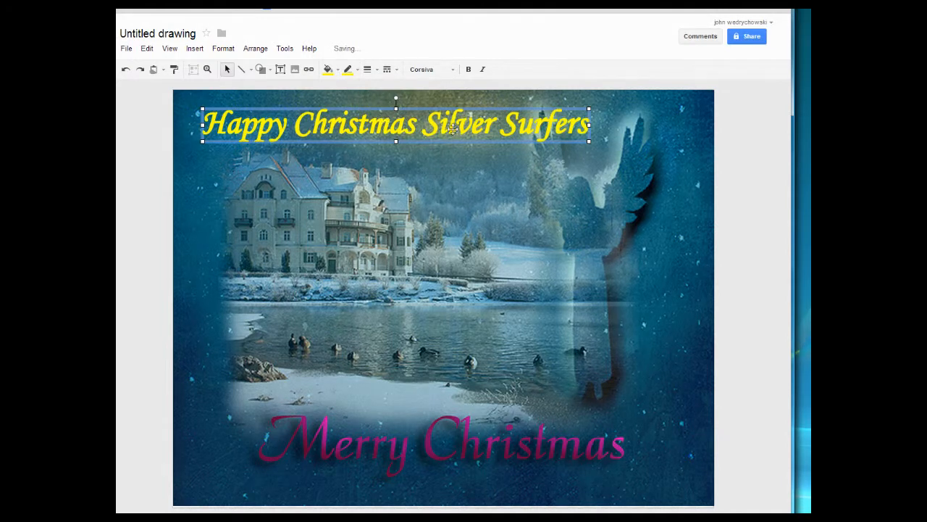
left_click_drag(588, 124, 665, 130)
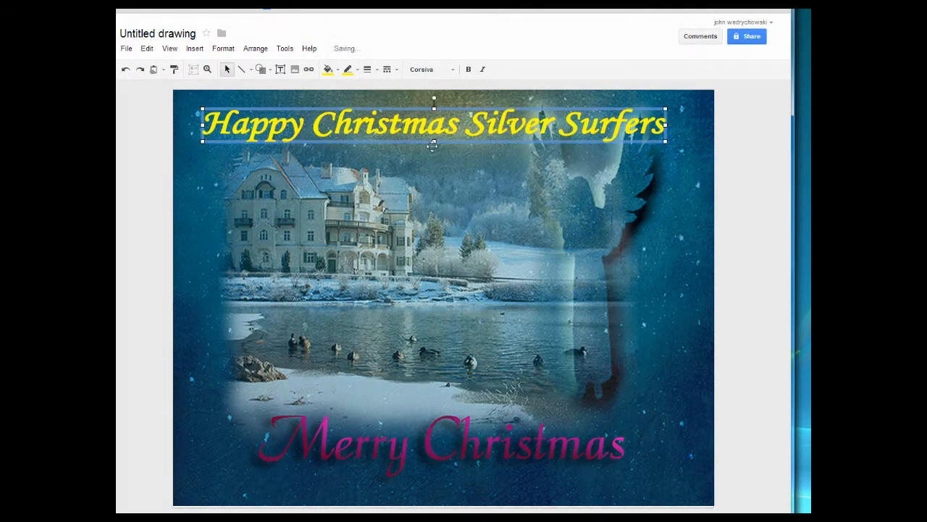
left_click_drag(435, 142, 435, 160)
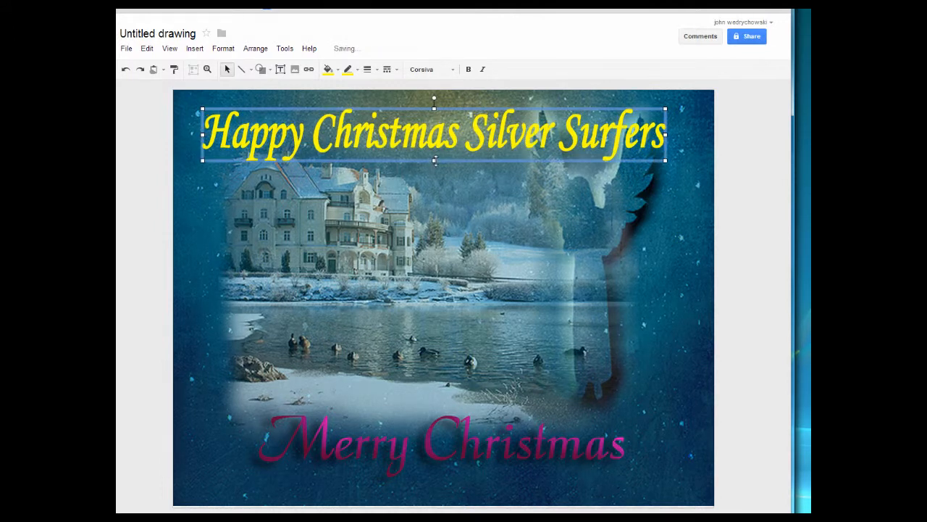
left_click(456, 188)
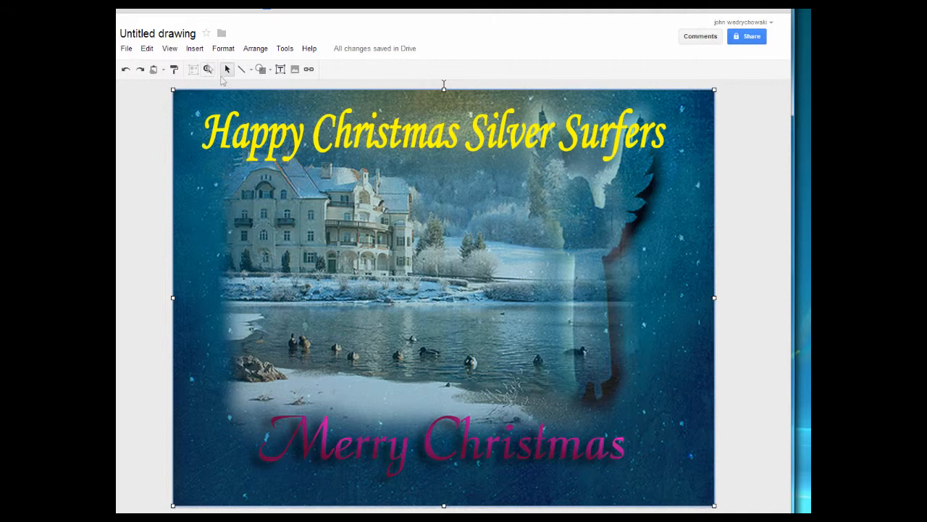
Add a wide text box across the middle of the picture reading "from" followed by the sender's full name.
left_click(194, 50)
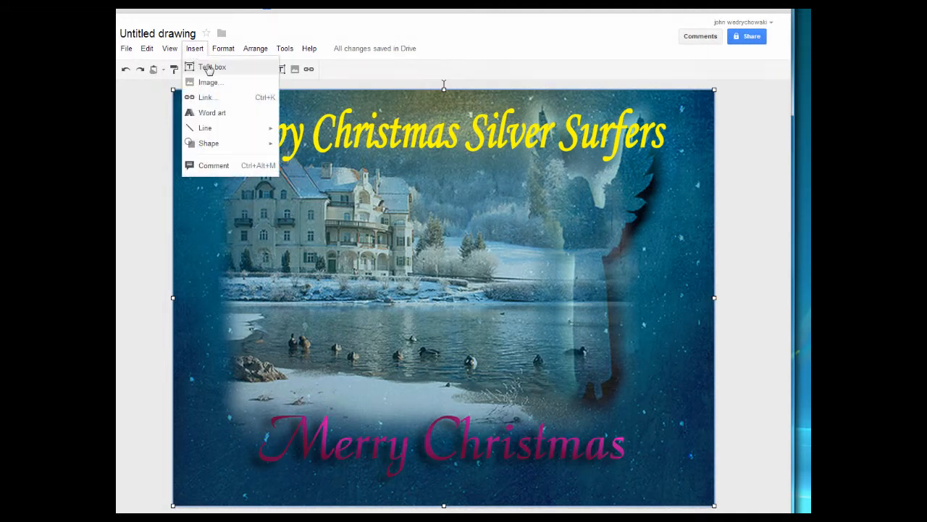
left_click(206, 67)
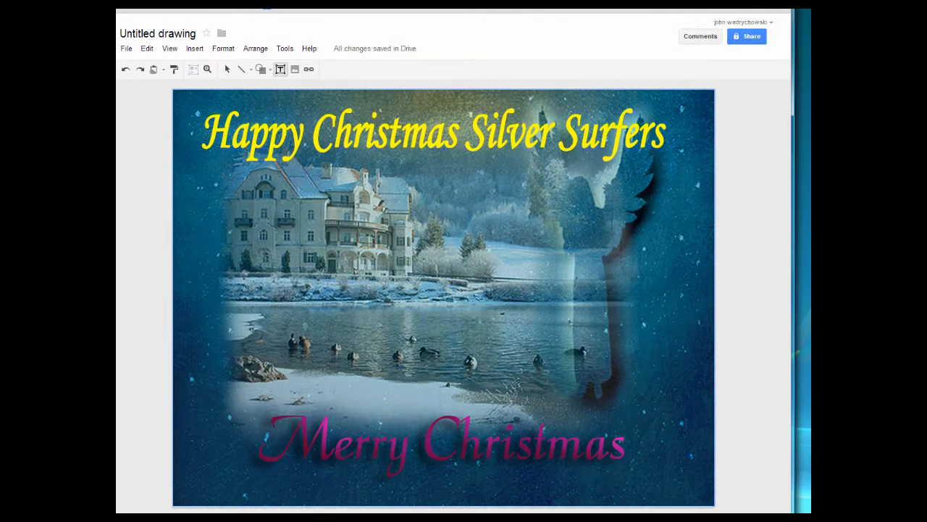
left_click_drag(329, 281, 585, 301)
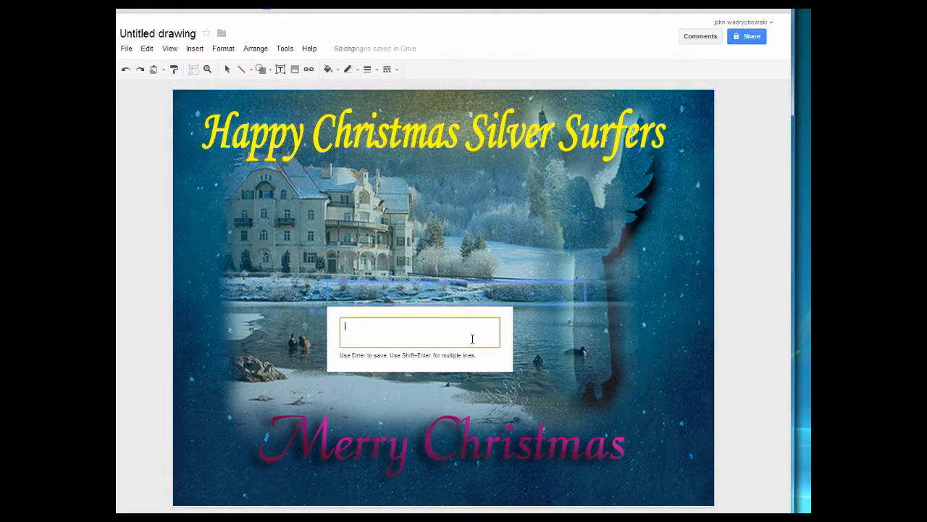
type("F")
type("from John")
type(" W")
type("edrychowski")
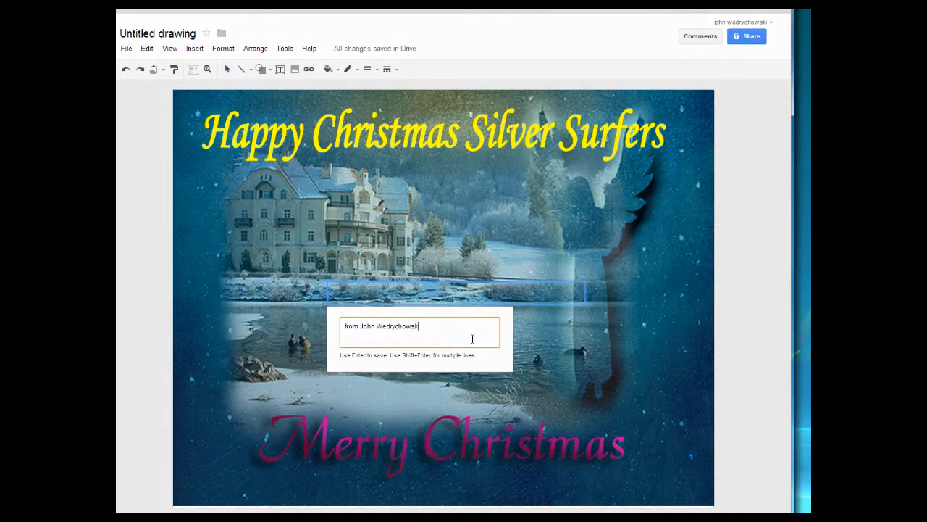
key("Return")
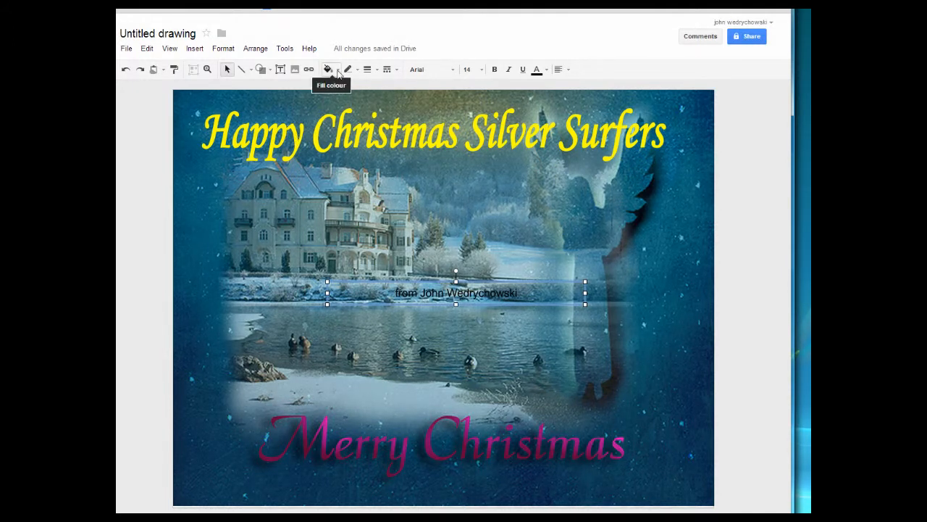
Colour the sender text yellow and move its box to the picture's lower-right corner, below "Merry Christmas".
left_click(547, 71)
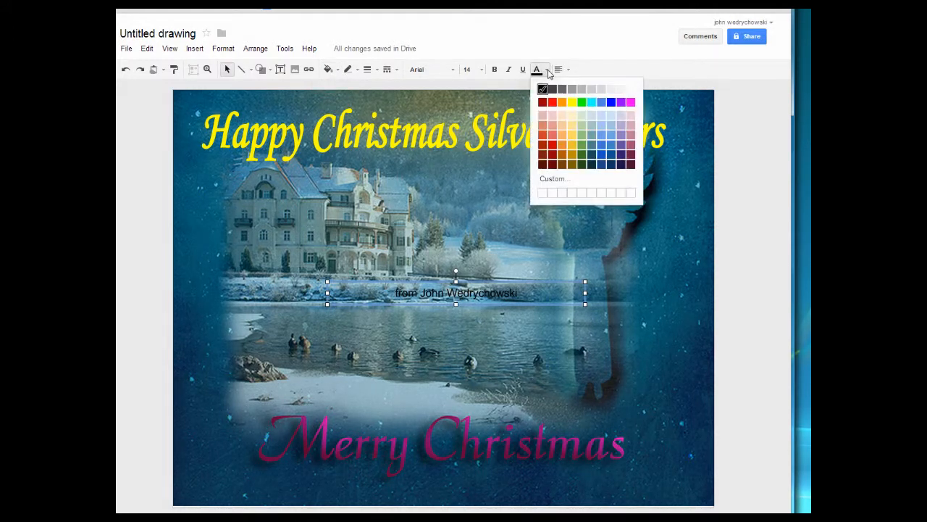
left_click(572, 103)
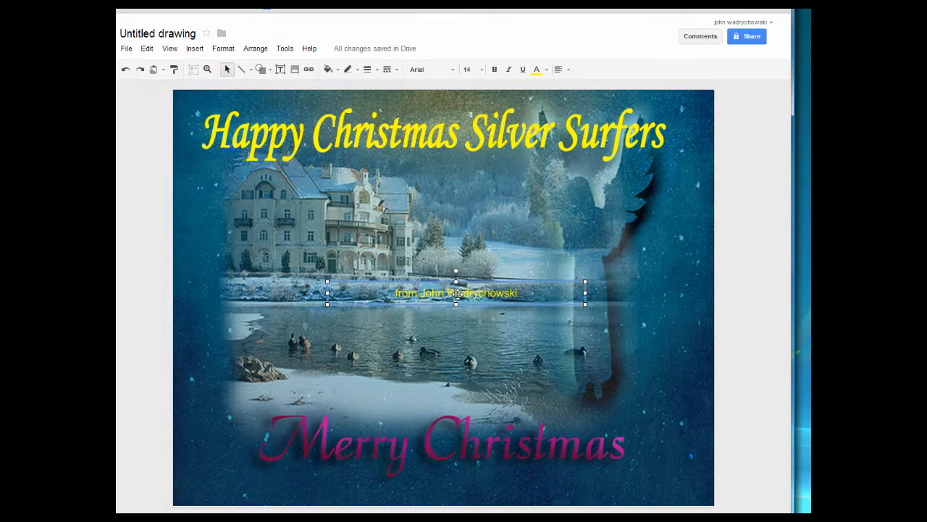
left_click_drag(457, 293, 566, 487)
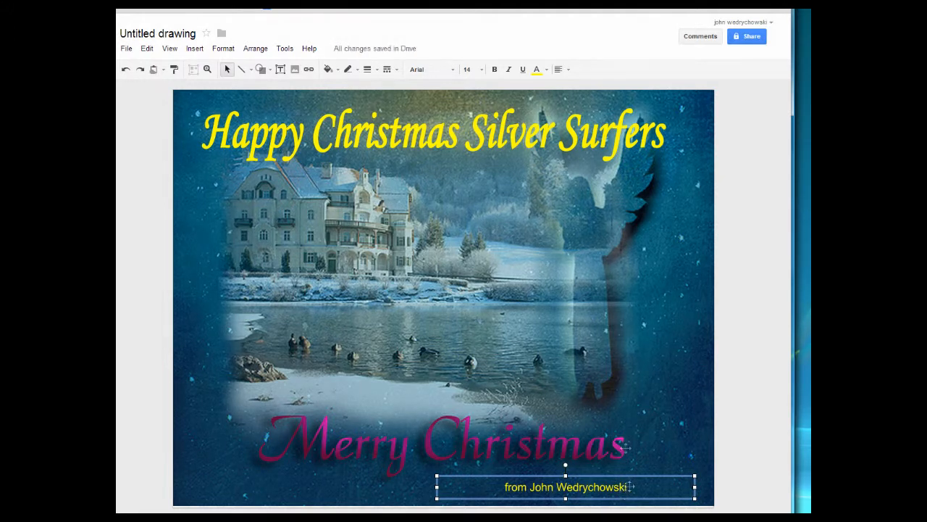
Right-align the sender text within its box and change its font to Corsiva.
left_click(569, 70)
left_click(592, 89)
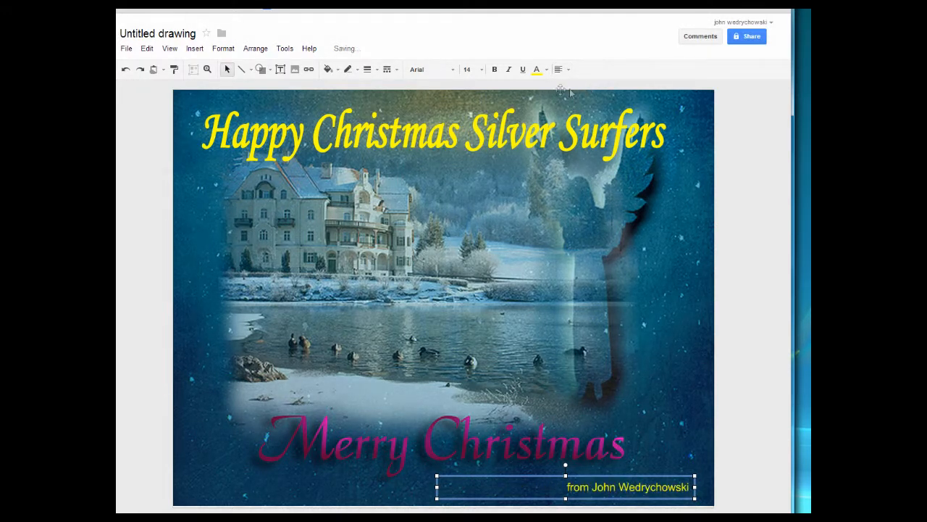
left_click(482, 71)
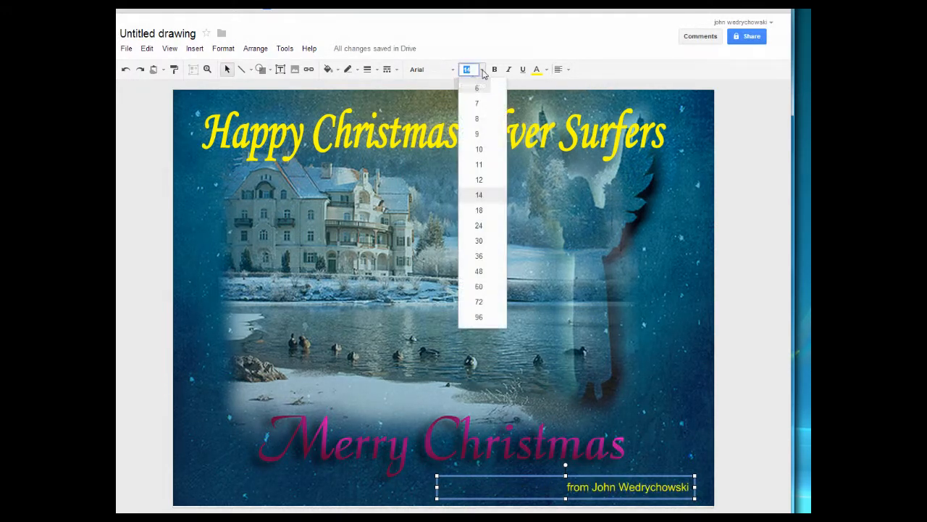
left_click(436, 70)
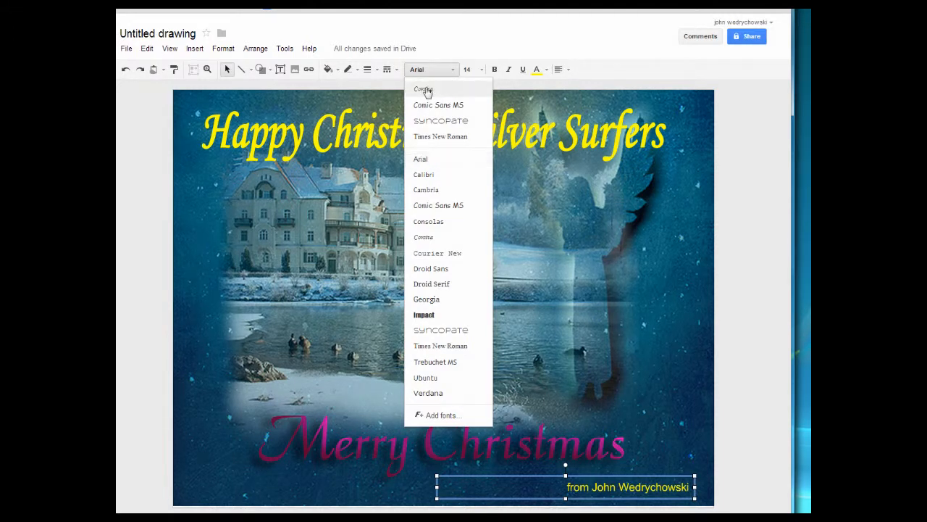
left_click(426, 90)
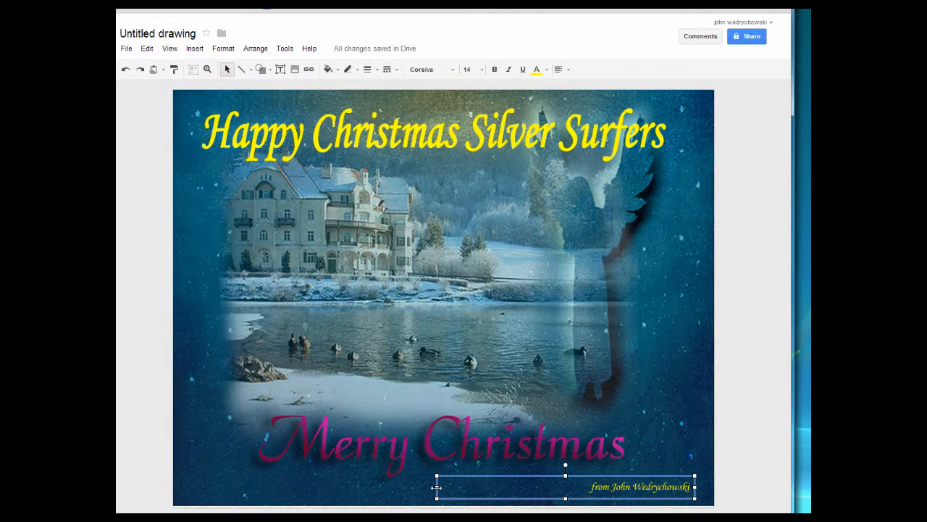
Narrow the sender text box from its left edge until it fits closely around the text.
left_click_drag(554, 484, 567, 486)
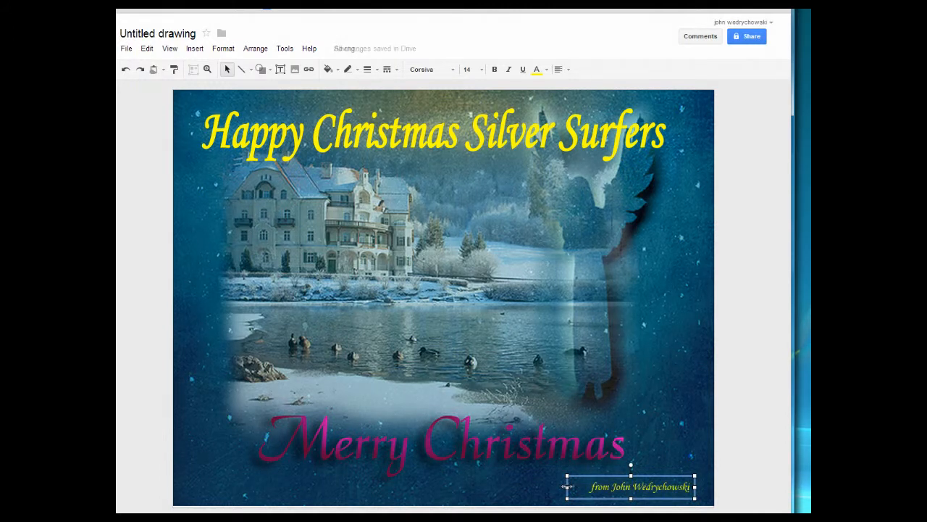
left_click_drag(567, 486, 573, 486)
left_click(667, 433)
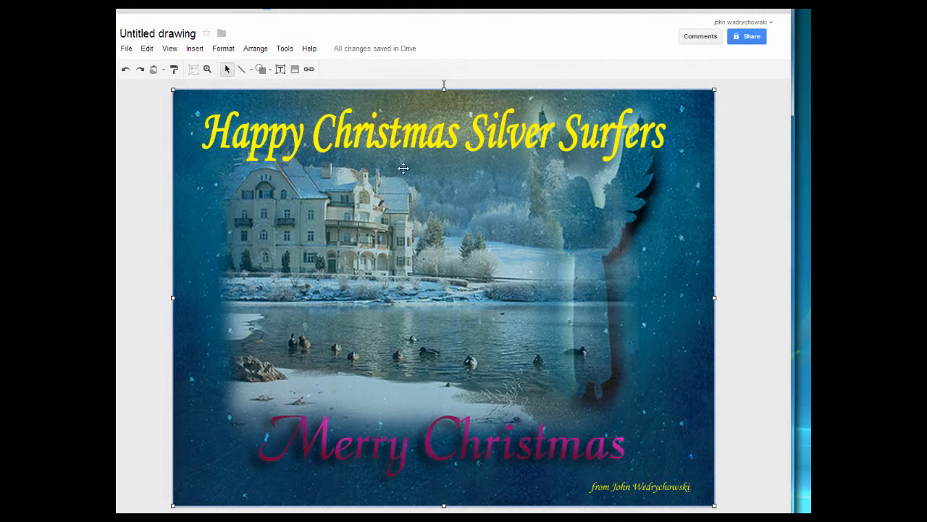
Rename the untitled drawing as "Email Christmas Card".
left_click(166, 38)
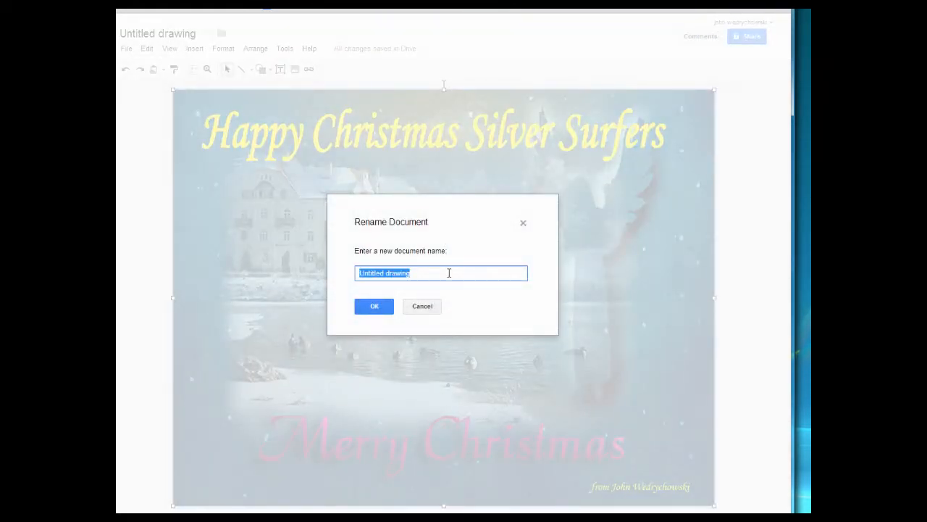
type("E")
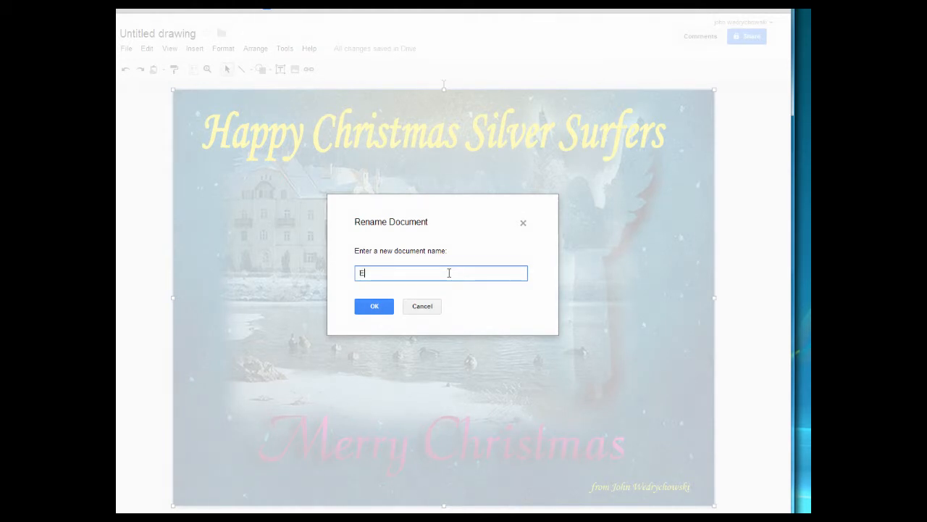
type("mail Christmas Card")
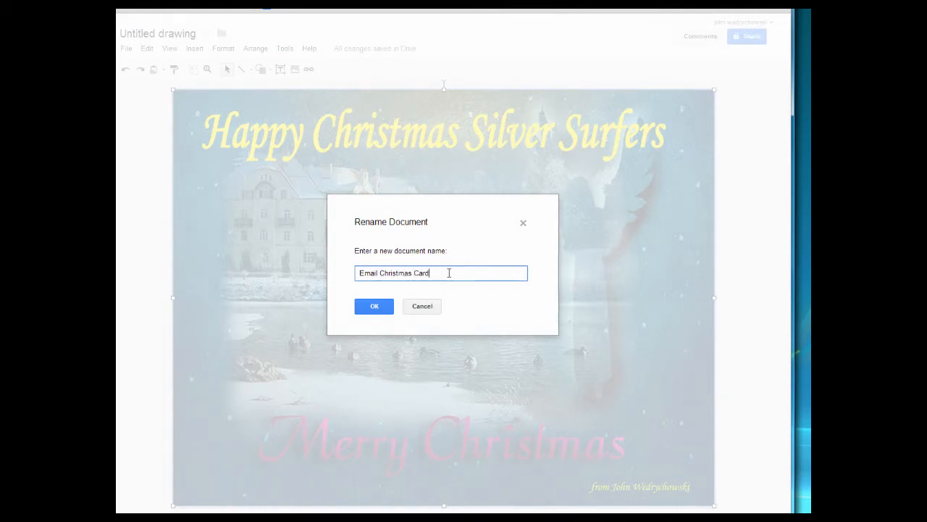
left_click(380, 307)
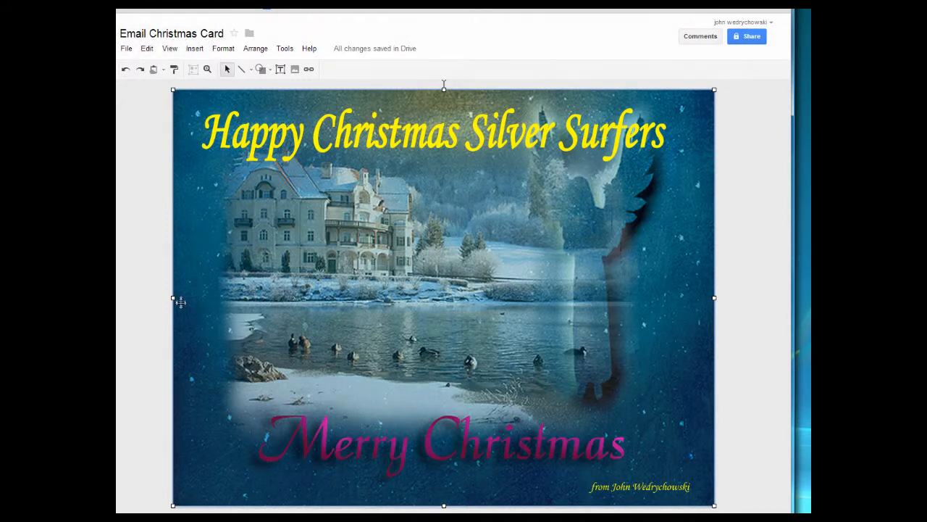
Return to the Google Drive file list and reopen the "Email Christmas Card" drawing from there.
left_click(761, 137)
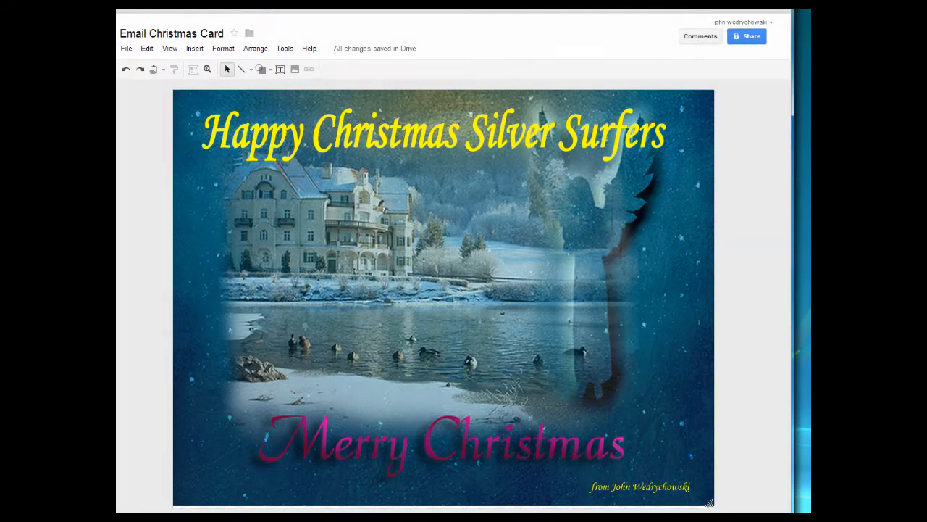
left_click(181, 10)
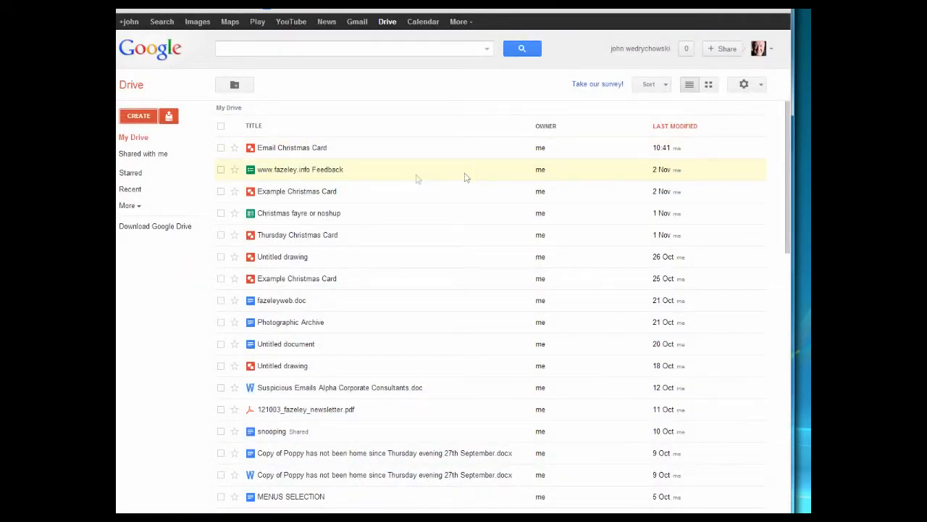
left_click(275, 152)
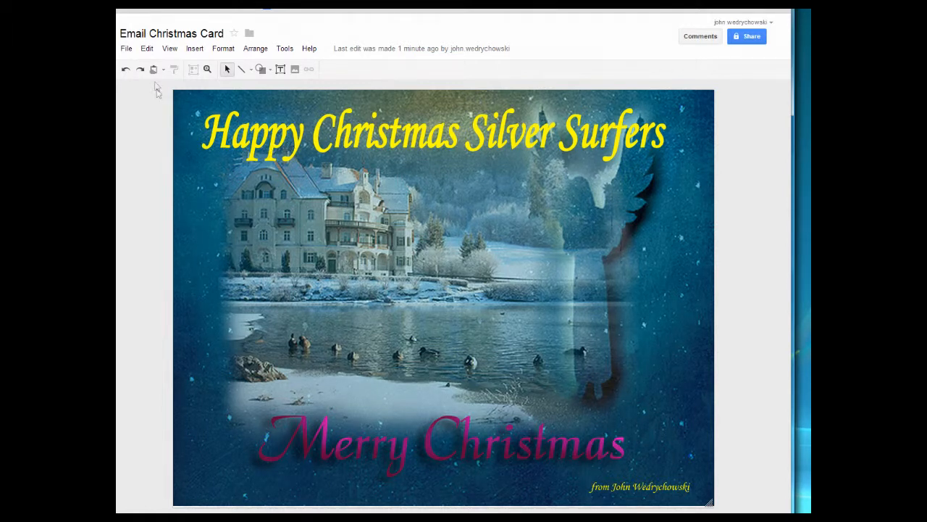
Start emailing the drawing as a PDF attachment and fill in the recipient's e-mail address from the suggested contacts.
left_click(127, 49)
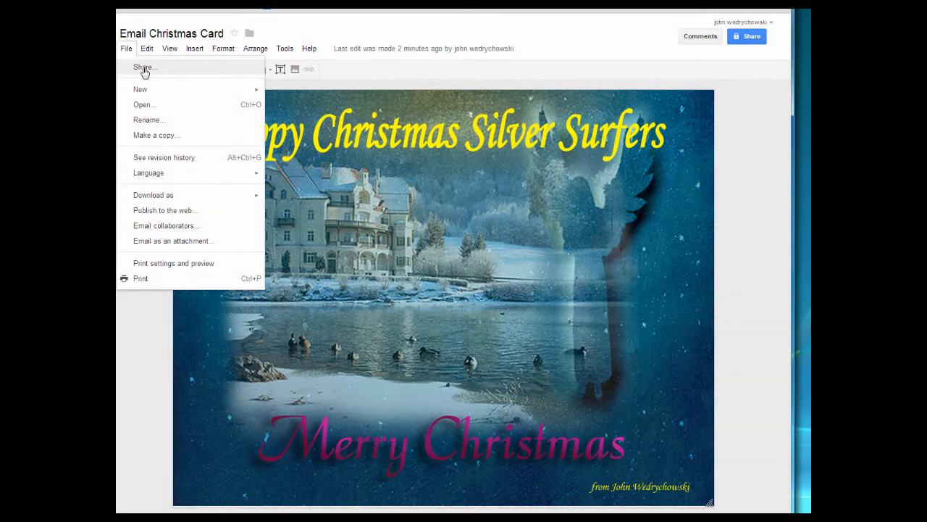
left_click(143, 244)
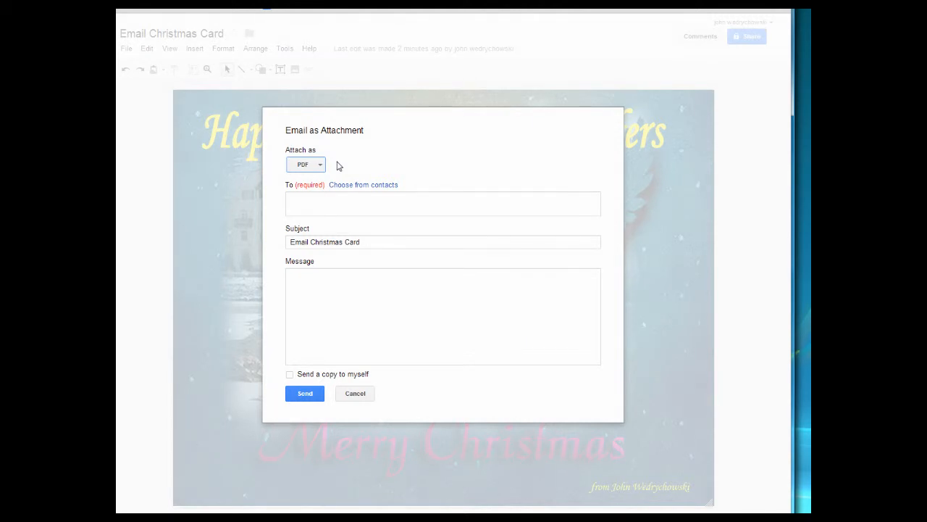
left_click(326, 202)
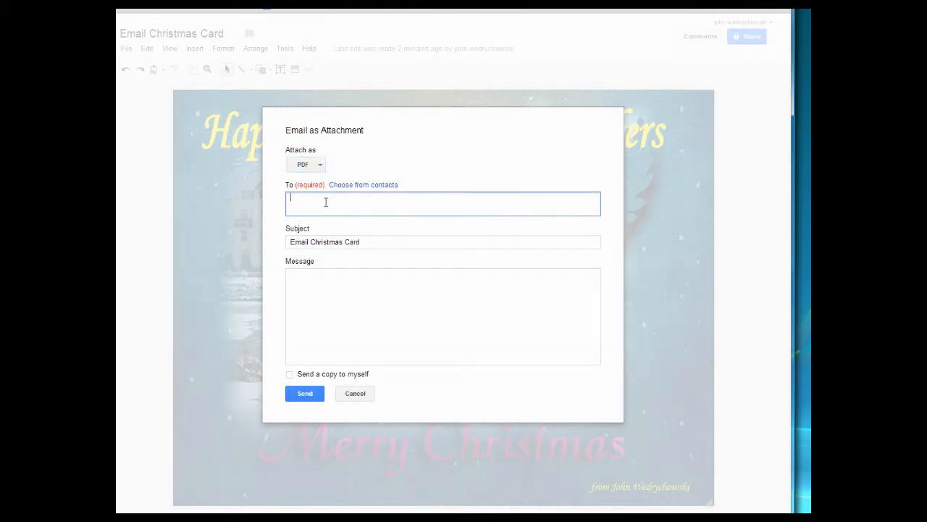
type("pa")
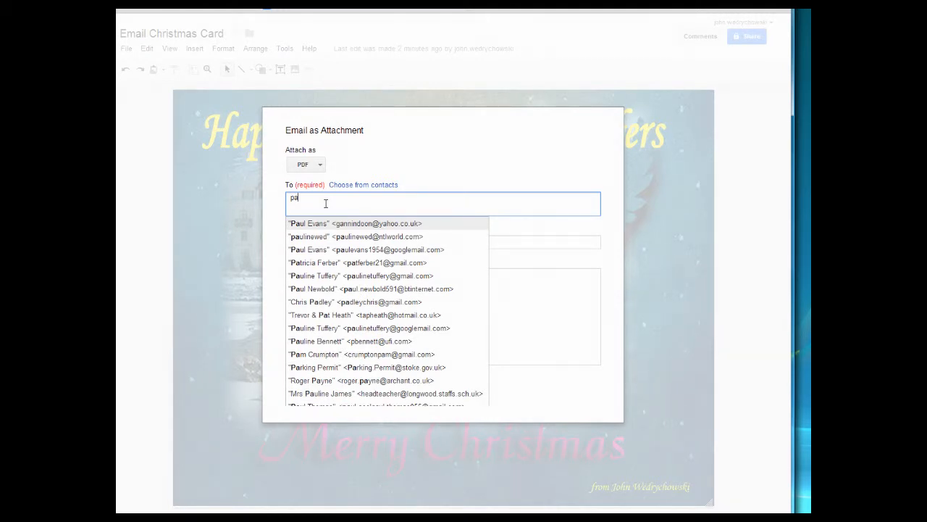
left_click(350, 226)
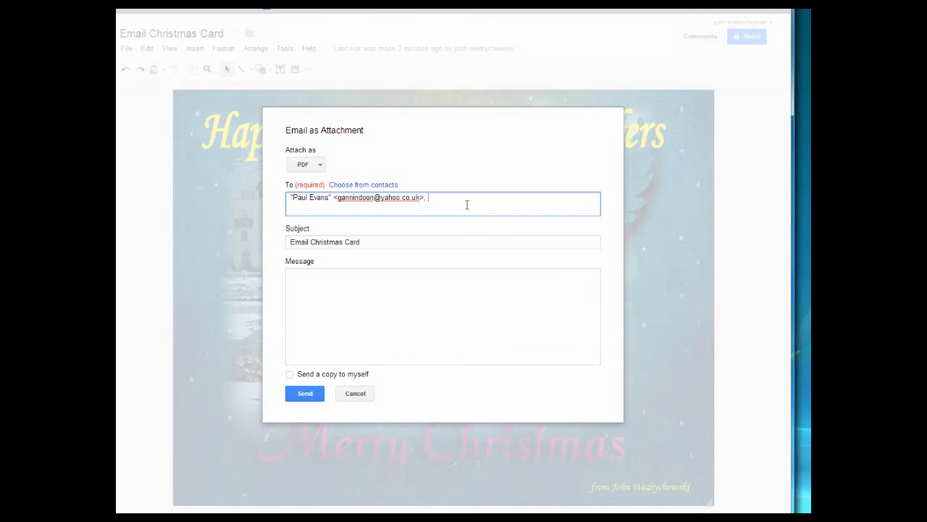
Write a message to the recipient presenting "An example Christmas card for our Silver Surfers." and send the email with a copy to yourself.
left_click(374, 242)
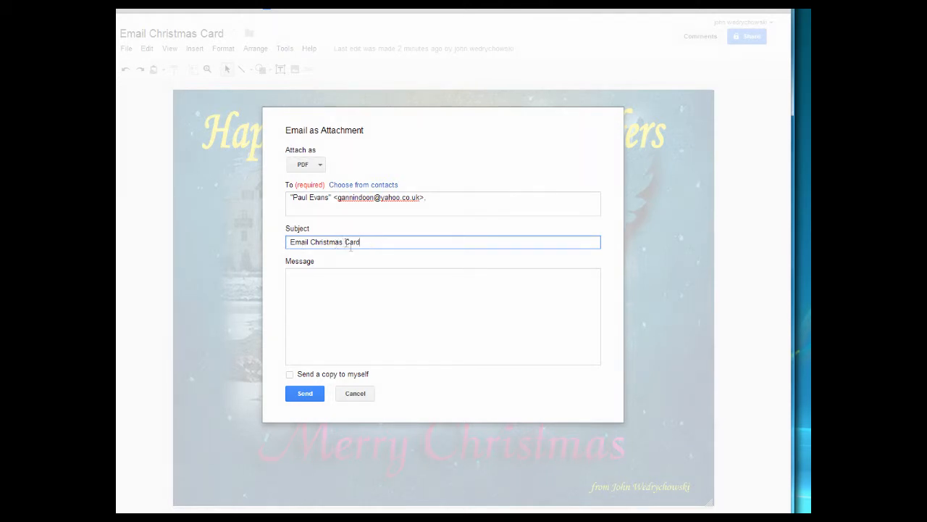
left_click(359, 286)
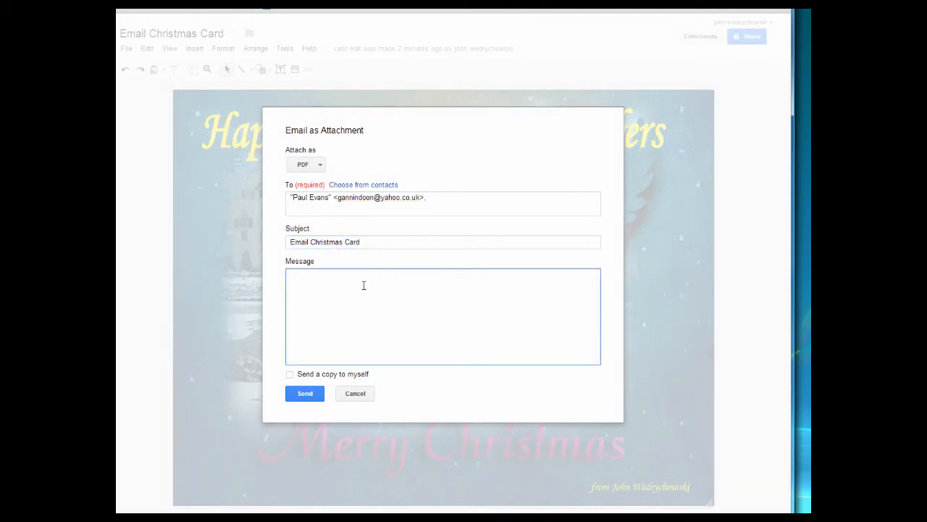
type("Here you are Paul. An example Christmas card for our SIlvers")
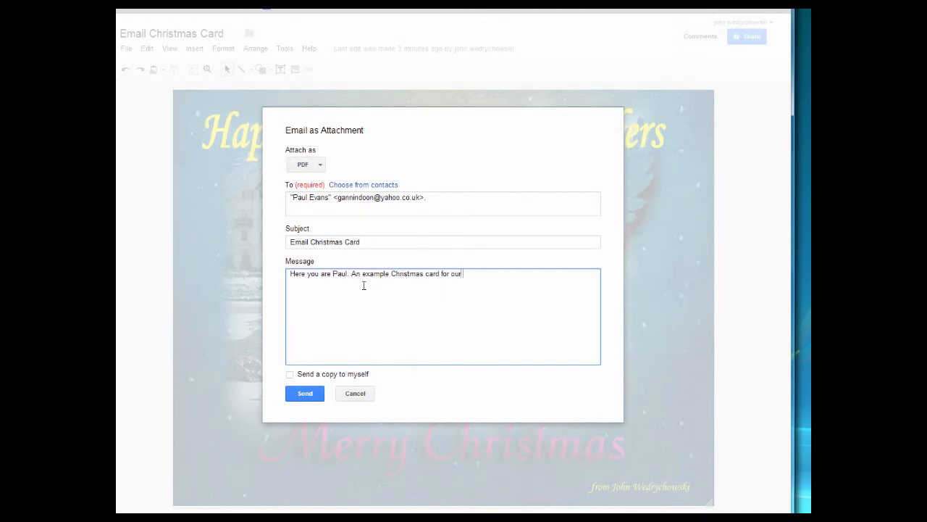
key("BackSpace")
key("BackSpace")
key("BackSpace")
key("BackSpace")
key("BackSpace")
type("lver Surfers.")
left_click(290, 378)
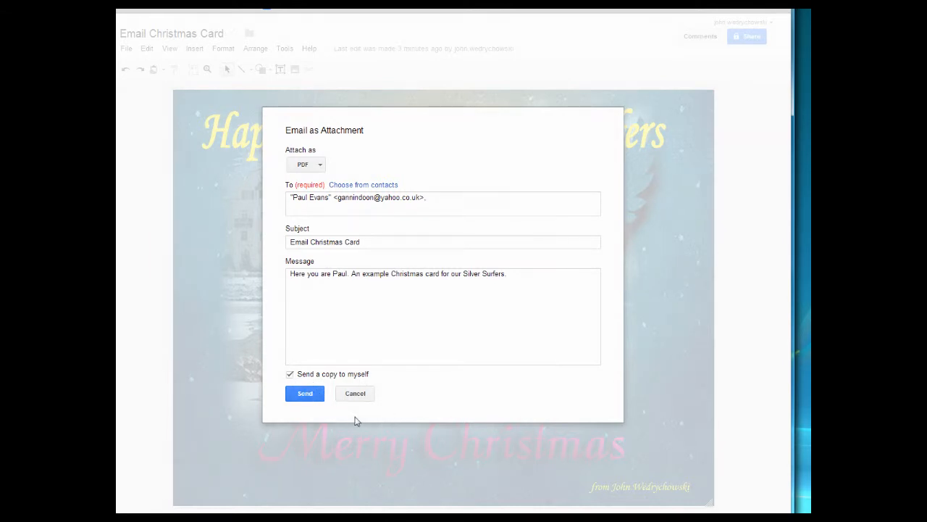
left_click(310, 397)
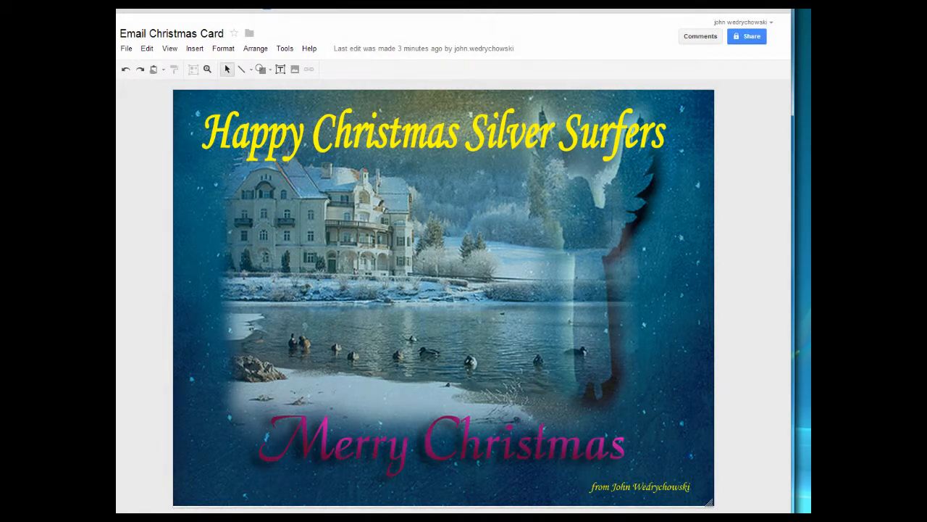
Switch to Gmail, open the new "Email Christmas Card" message and view its PDF attachment.
left_click(266, 8)
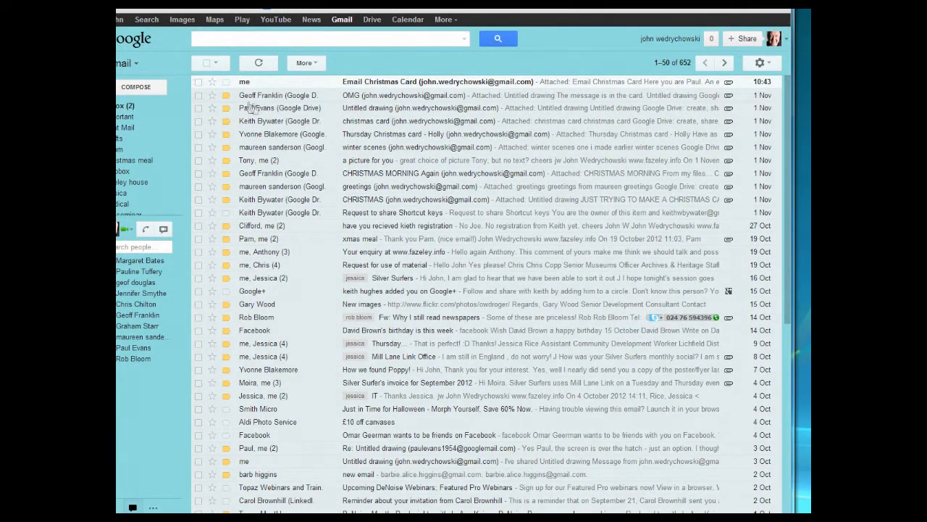
left_click(384, 86)
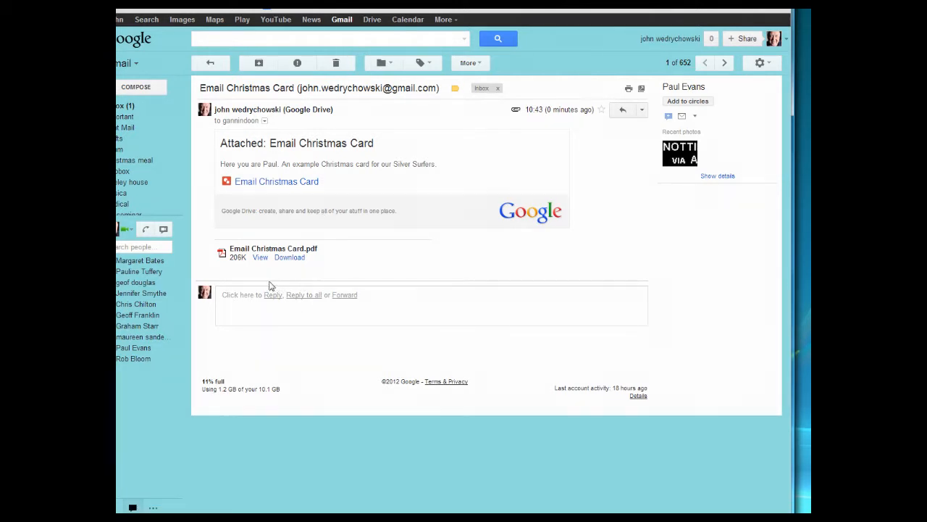
left_click(260, 257)
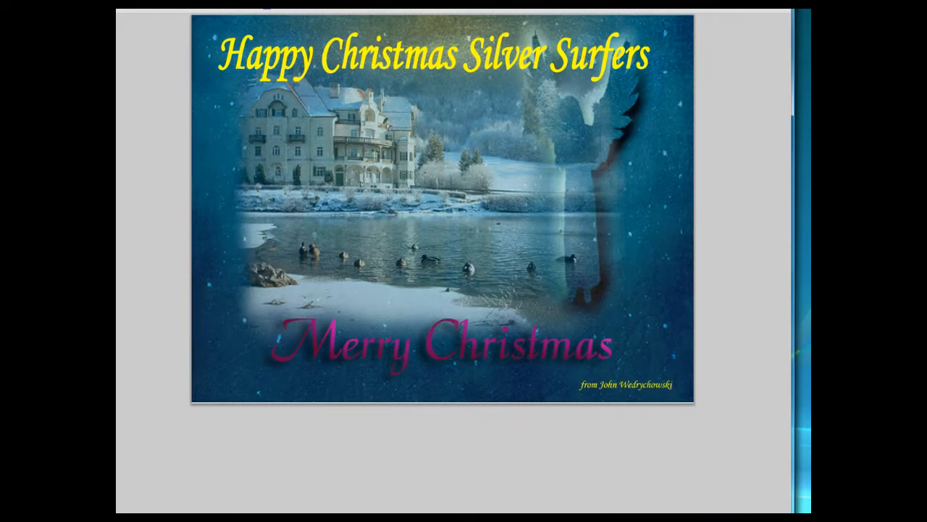
key("Escape")
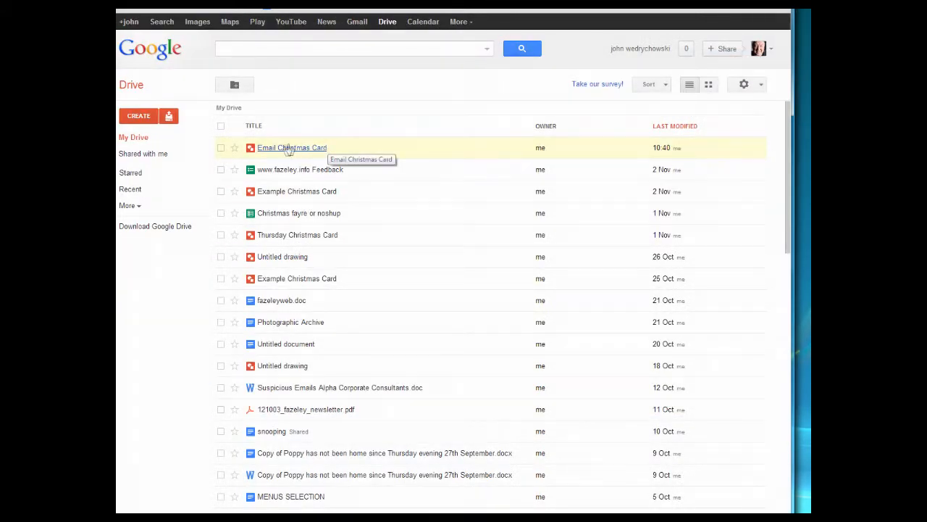
Reopen the "Email Christmas Card" drawing from Google Drive and start another attachment email with the format set to JPEG Image.
left_click(287, 151)
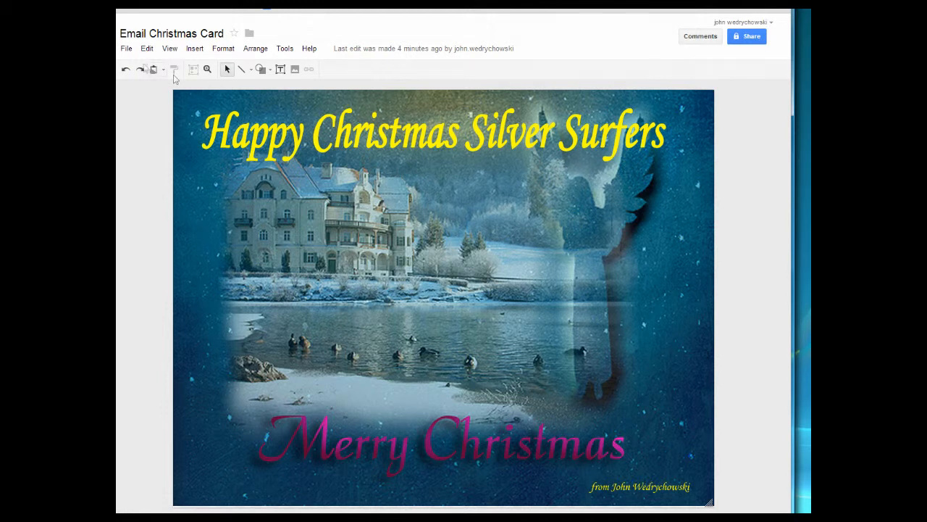
left_click(126, 49)
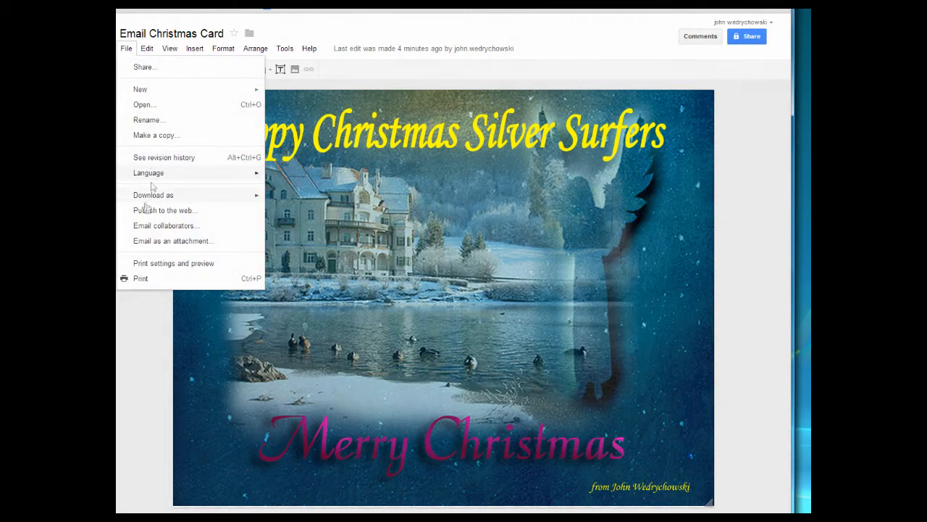
left_click(171, 242)
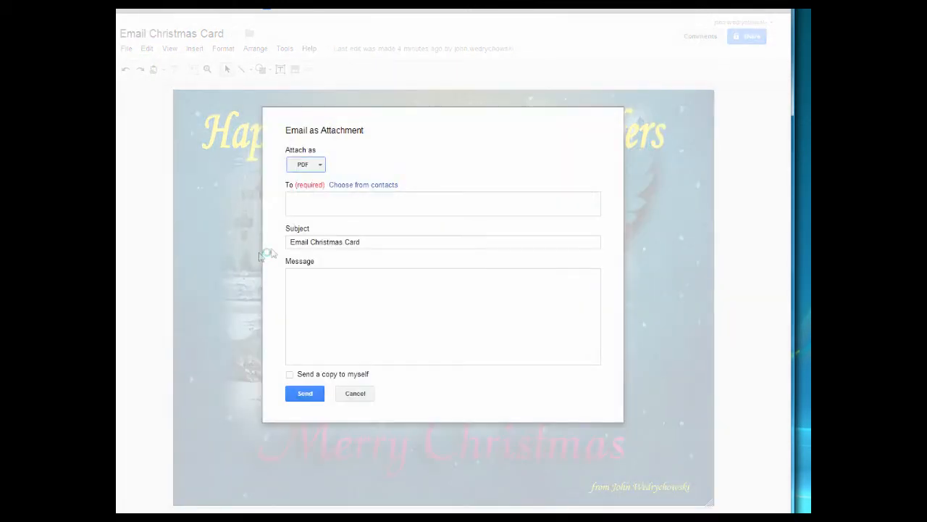
left_click(323, 167)
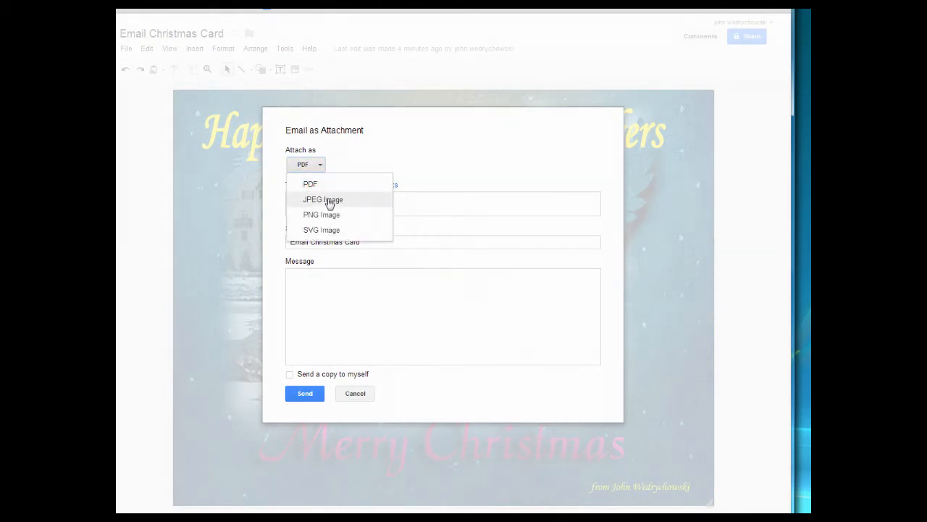
left_click(327, 199)
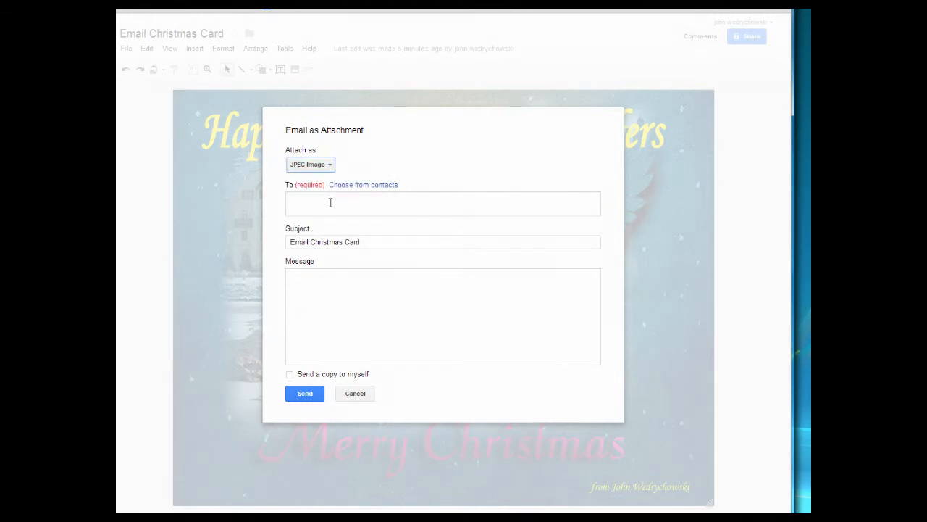
Address the email to your own account, enter the message "Test of the JPEG format card" and send it.
left_click(332, 202)
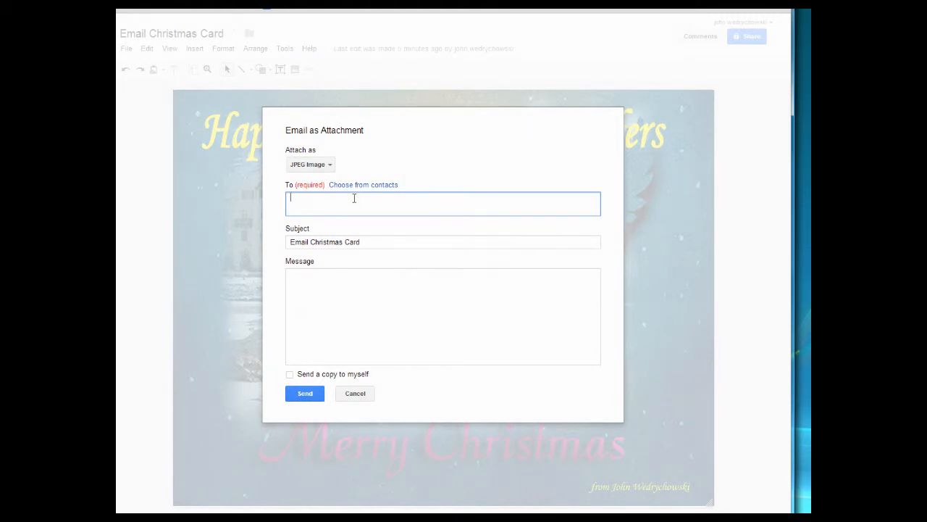
type("j")
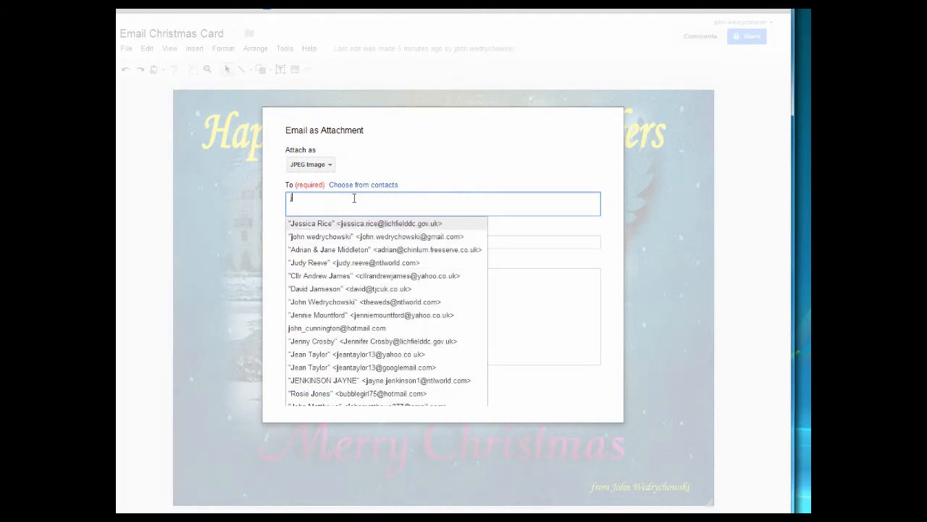
left_click(367, 237)
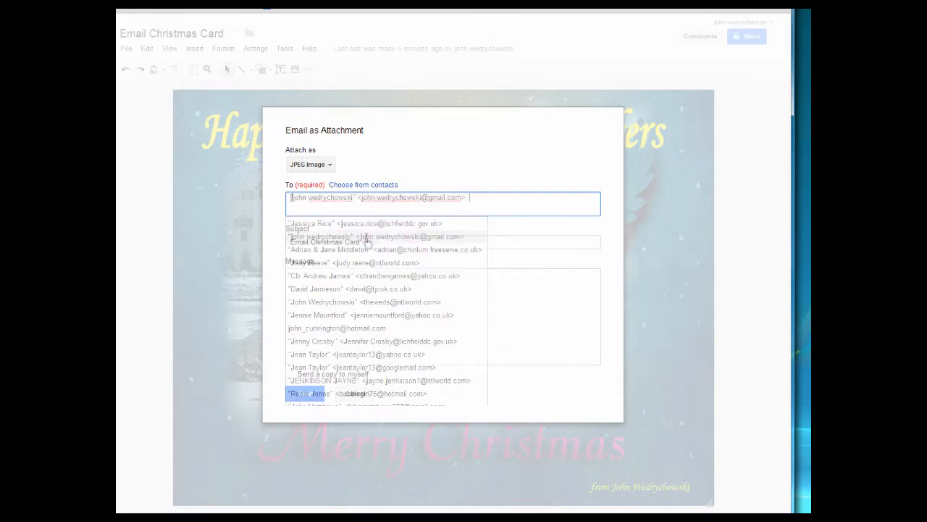
left_click(374, 284)
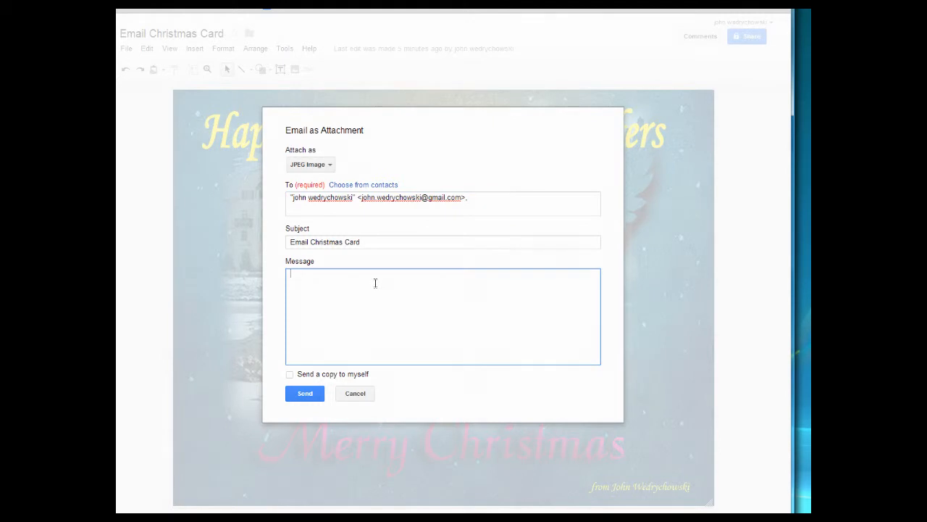
type("Test of the JPEG format card")
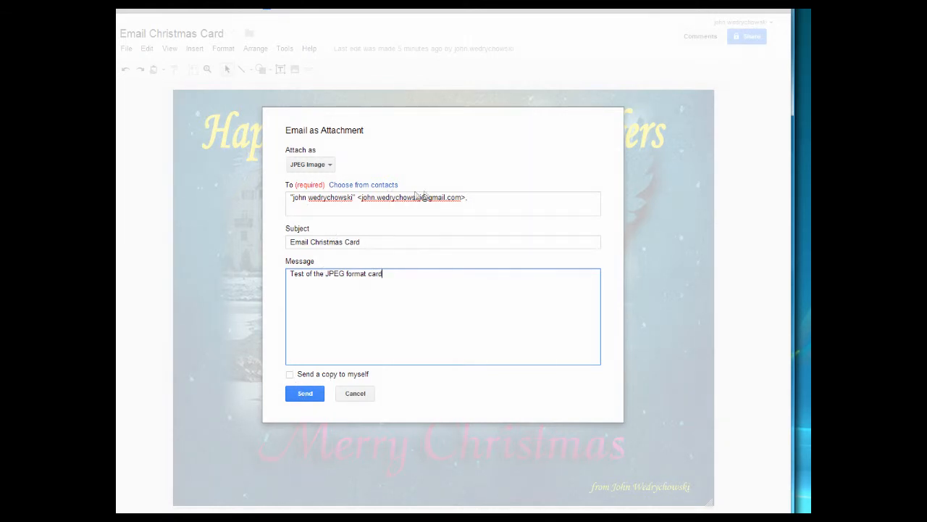
left_click(305, 393)
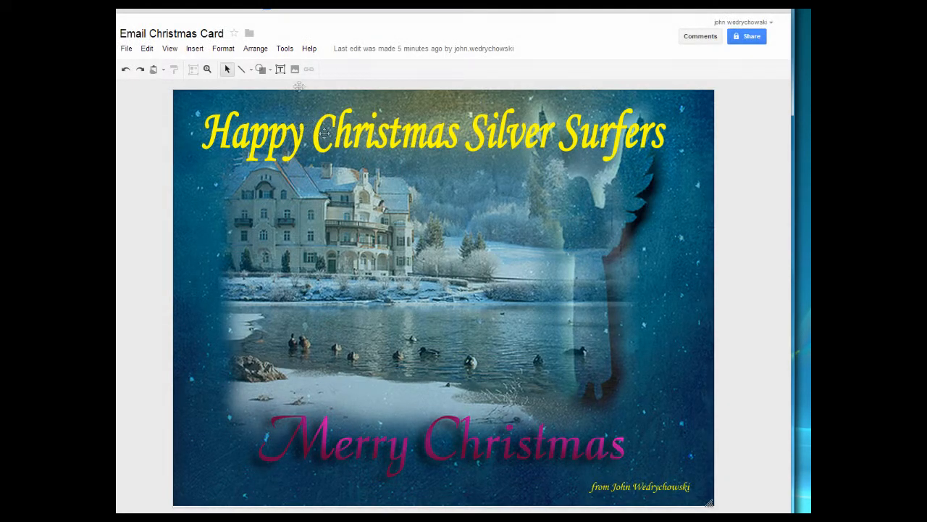
Switch to the Gmail inbox, open the newest "Email Christmas Card" message and view its attached JPEG image.
left_click(243, 10)
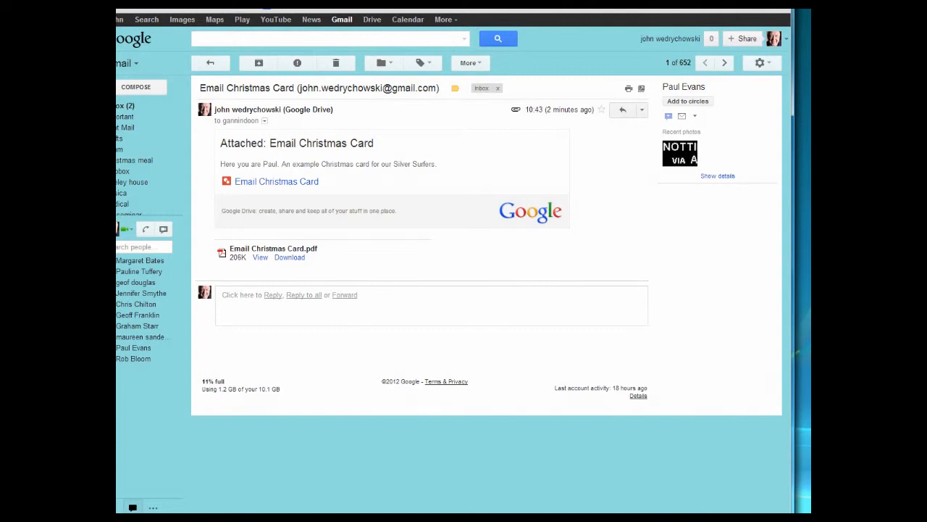
left_click(125, 107)
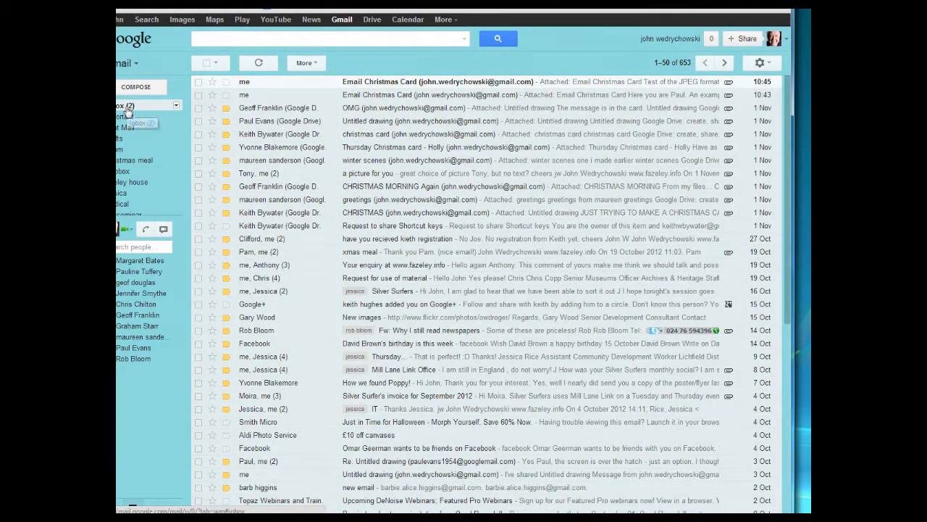
left_click(374, 84)
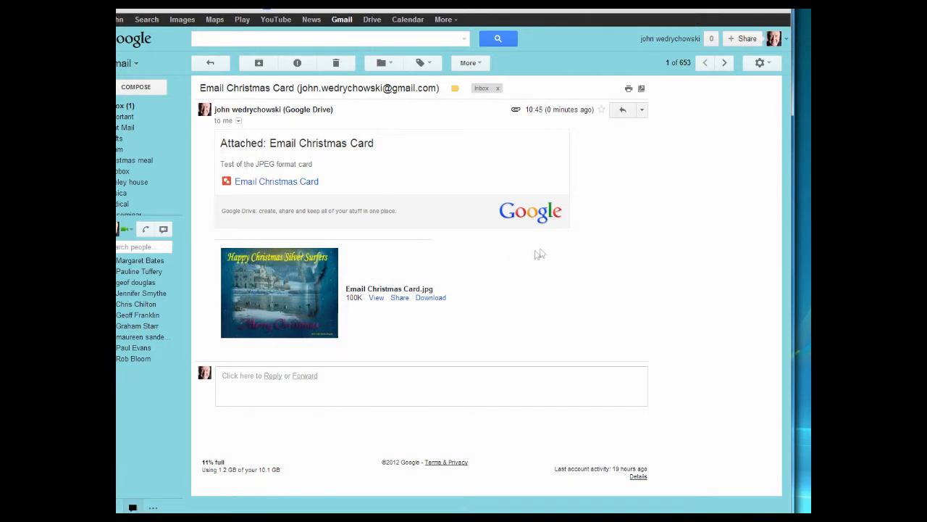
left_click(377, 298)
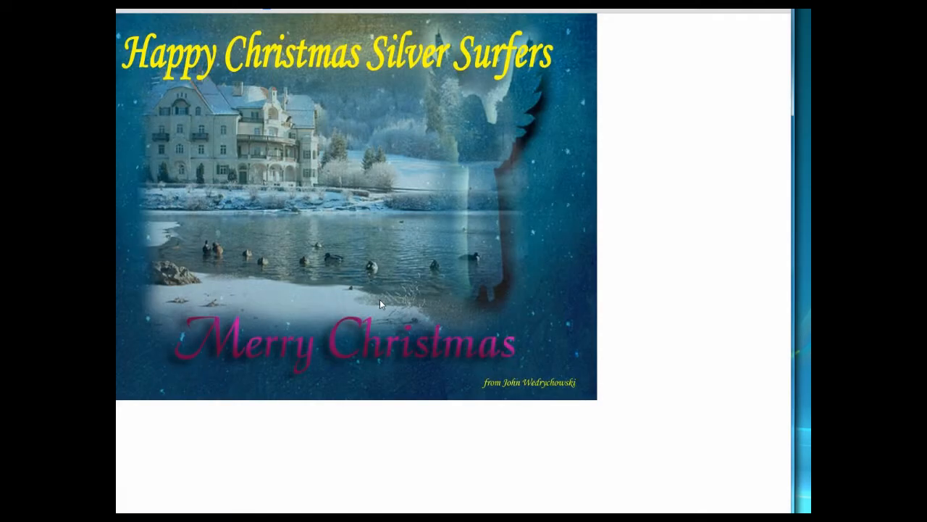